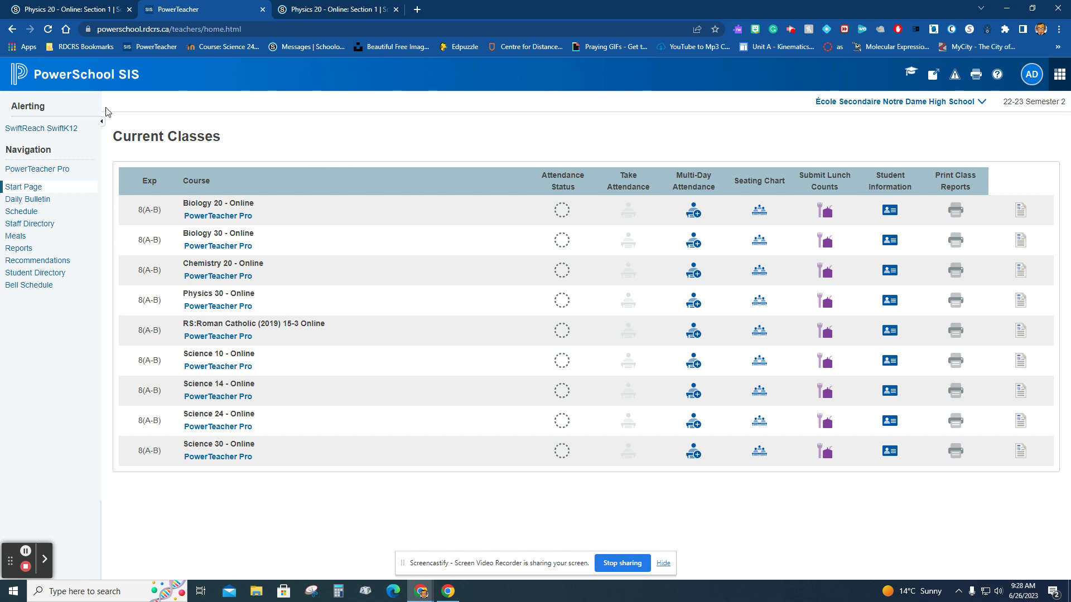
# In PowerTeacher Pro, switch to the SummerSchool 2022-2023 - RDCOS term and select 1 Physics 20 - Online
pyautogui.click(55, 170)
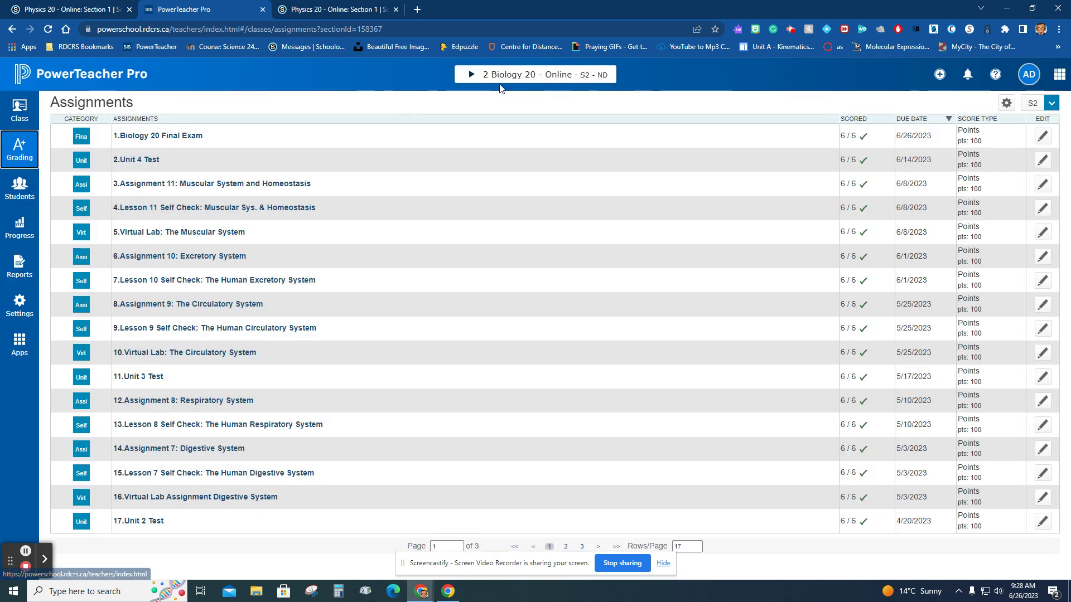
pyautogui.click(485, 78)
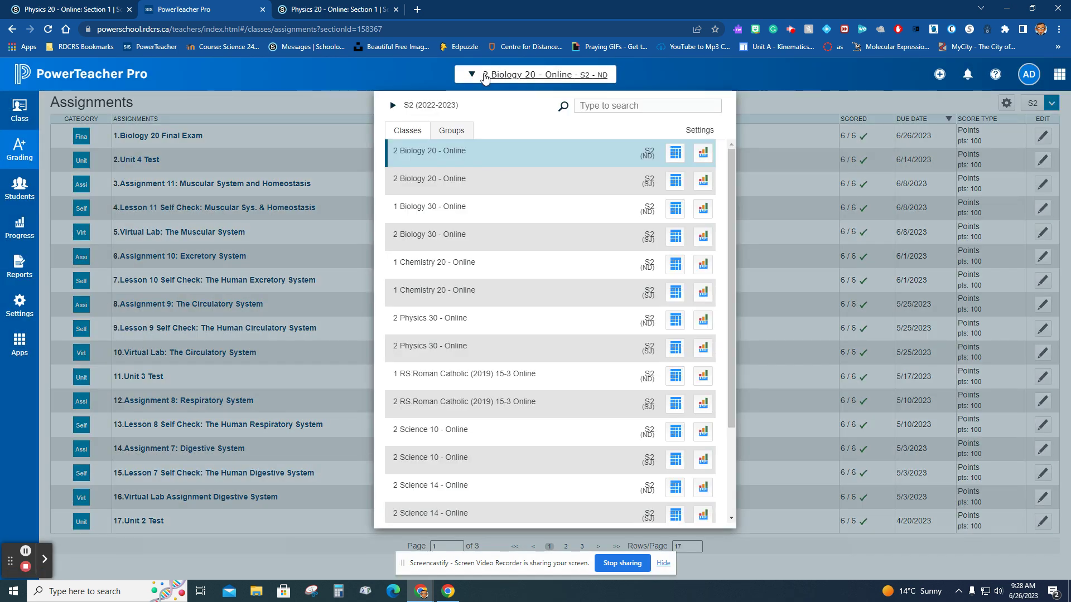
pyautogui.click(422, 107)
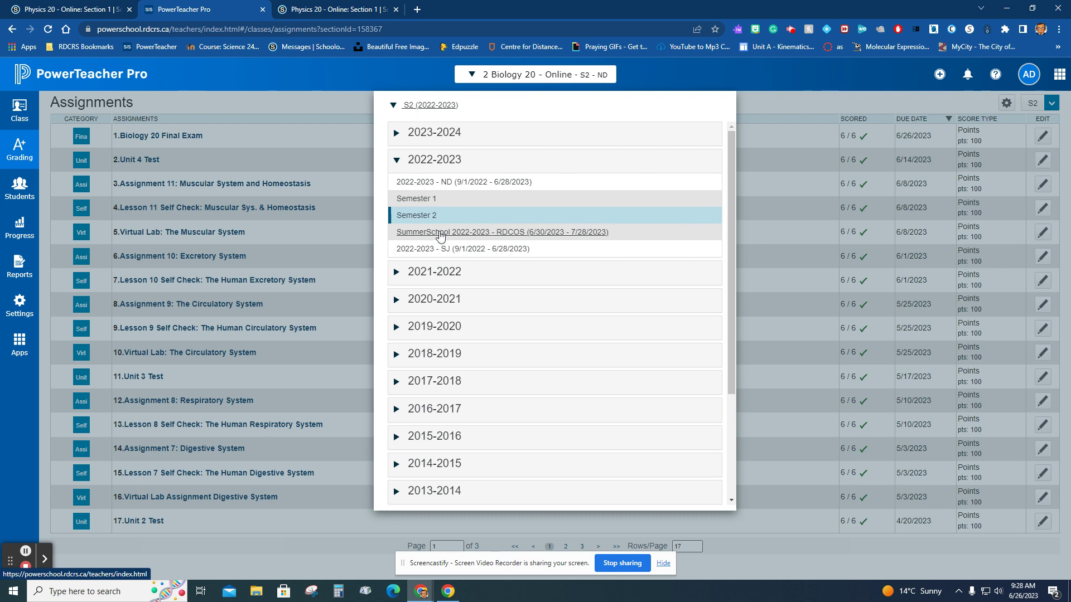
pyautogui.click(440, 234)
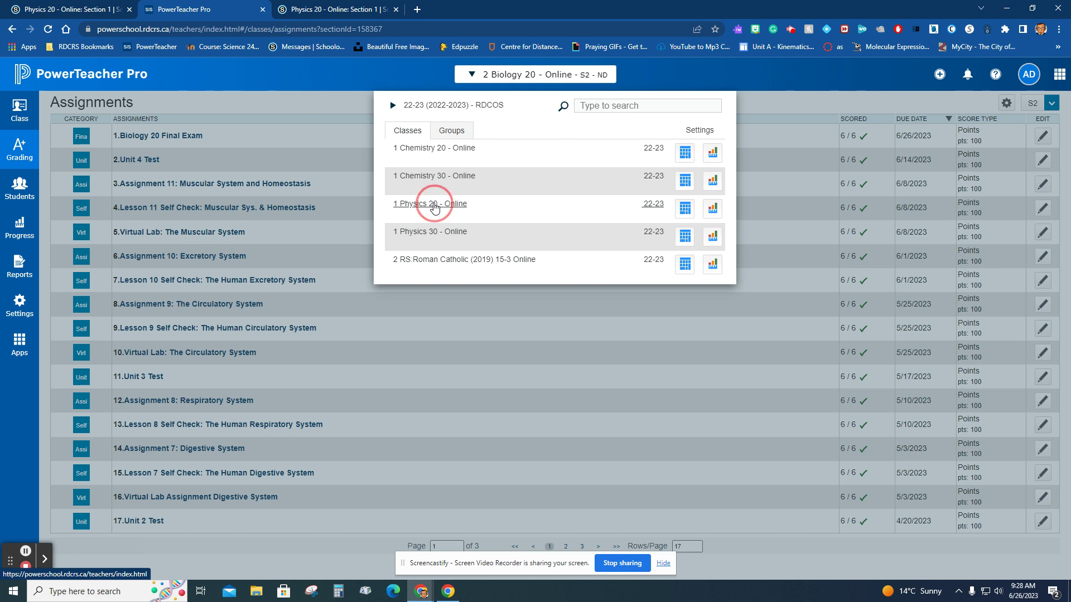
pyautogui.click(435, 206)
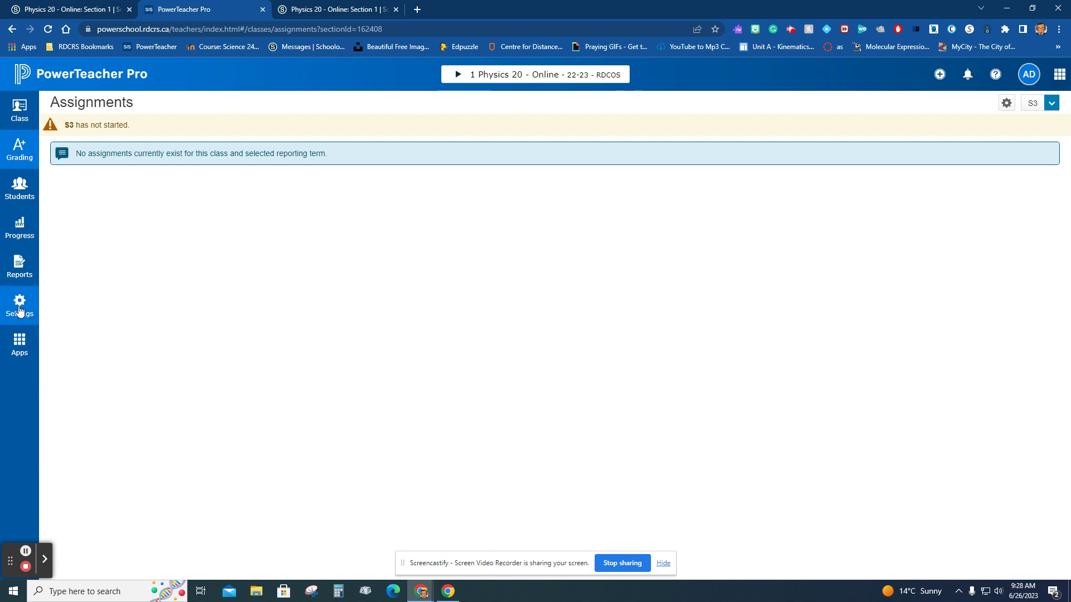
# Open the S3 formula under Traditional Grade Calculations for 1 Physics 20 - Online
pyautogui.click(20, 310)
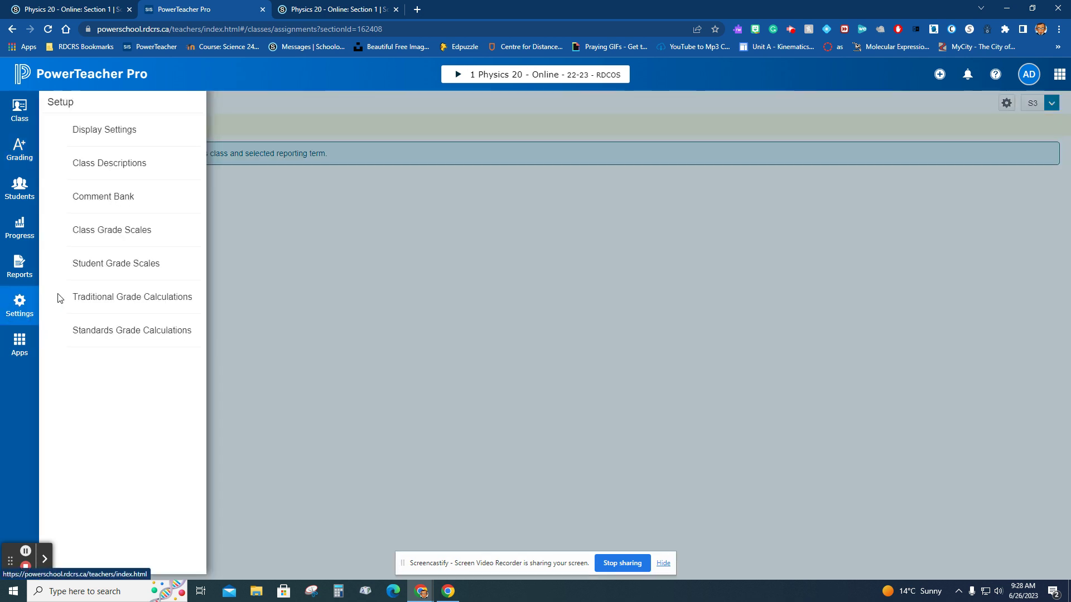
pyautogui.click(113, 298)
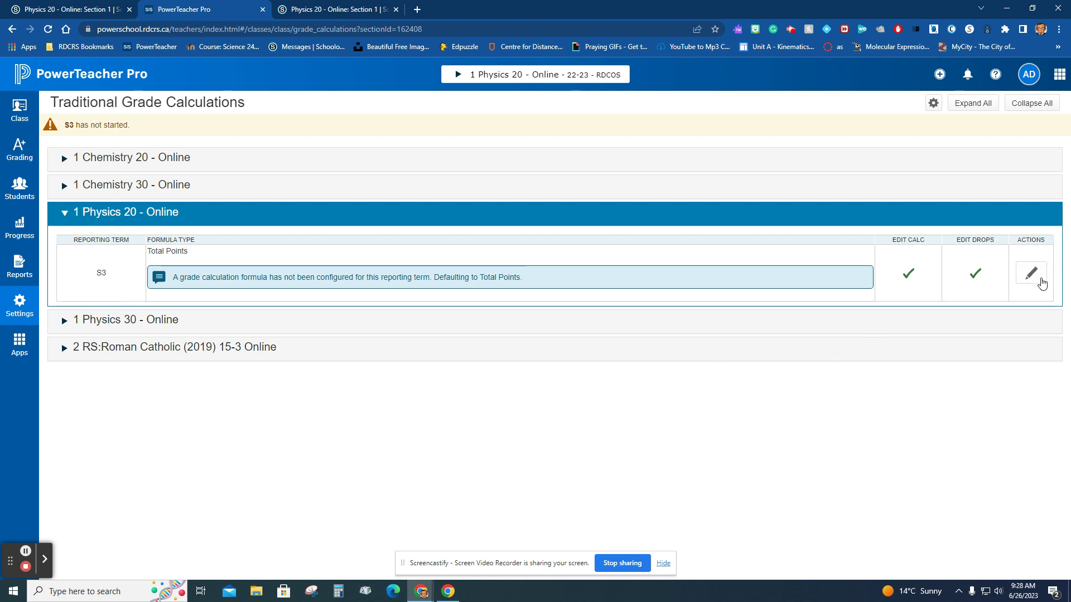
pyautogui.click(1032, 274)
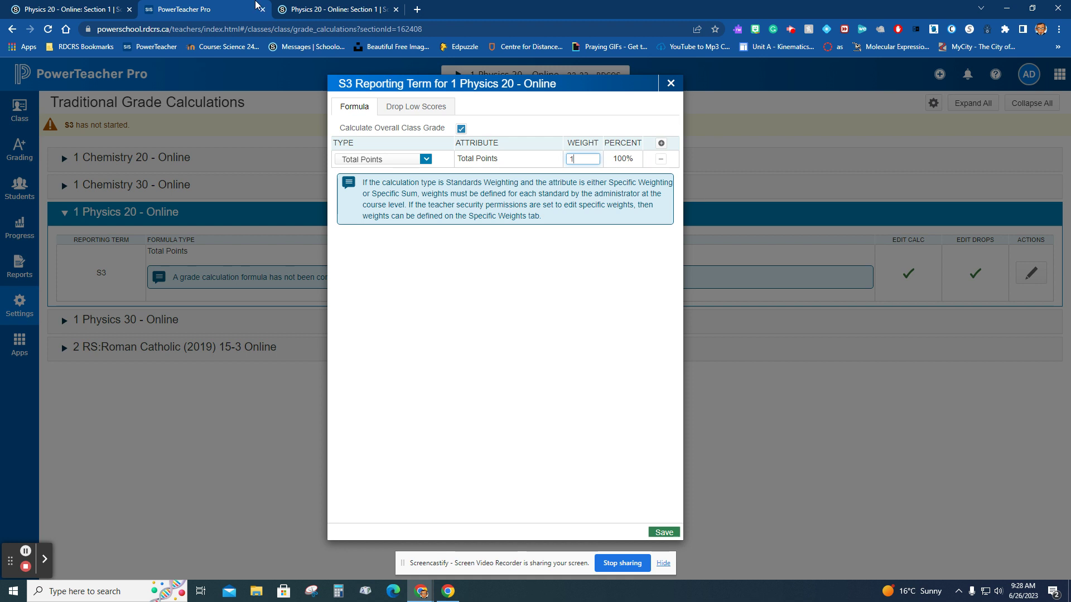
pyautogui.moveTo(323, 10)
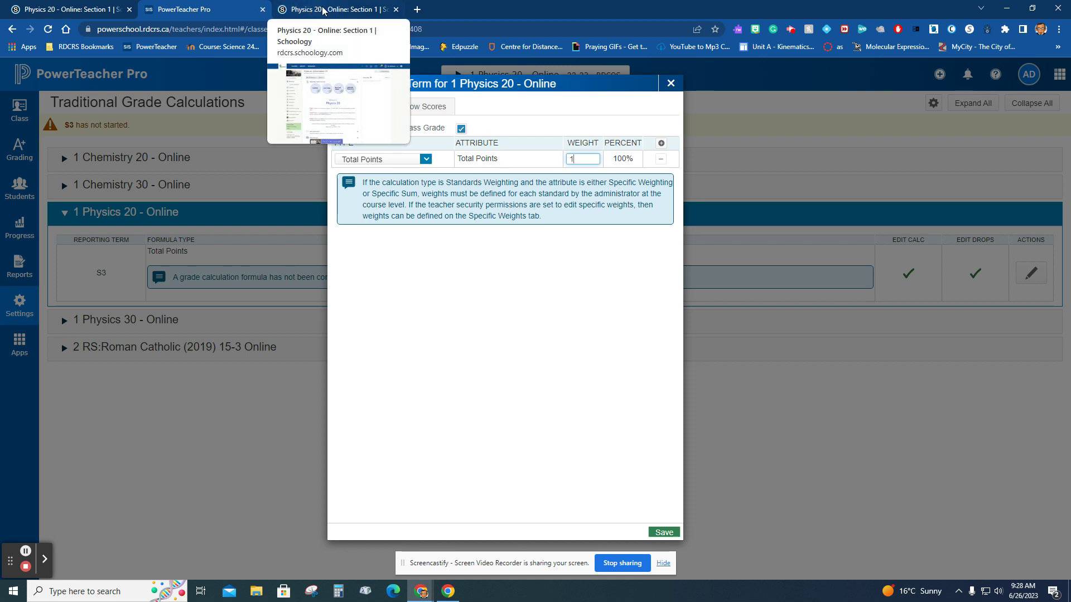
# In Schoology, go through Get Started Here and Course Information-READ THIS! to the COURSE EVALUATION page
pyautogui.click(323, 10)
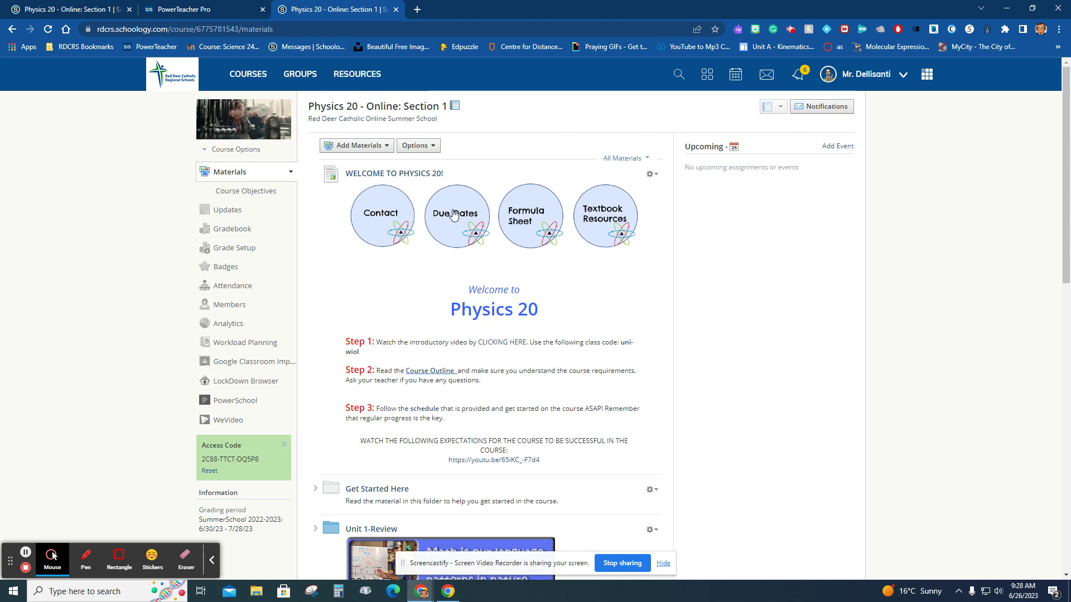
pyautogui.click(390, 489)
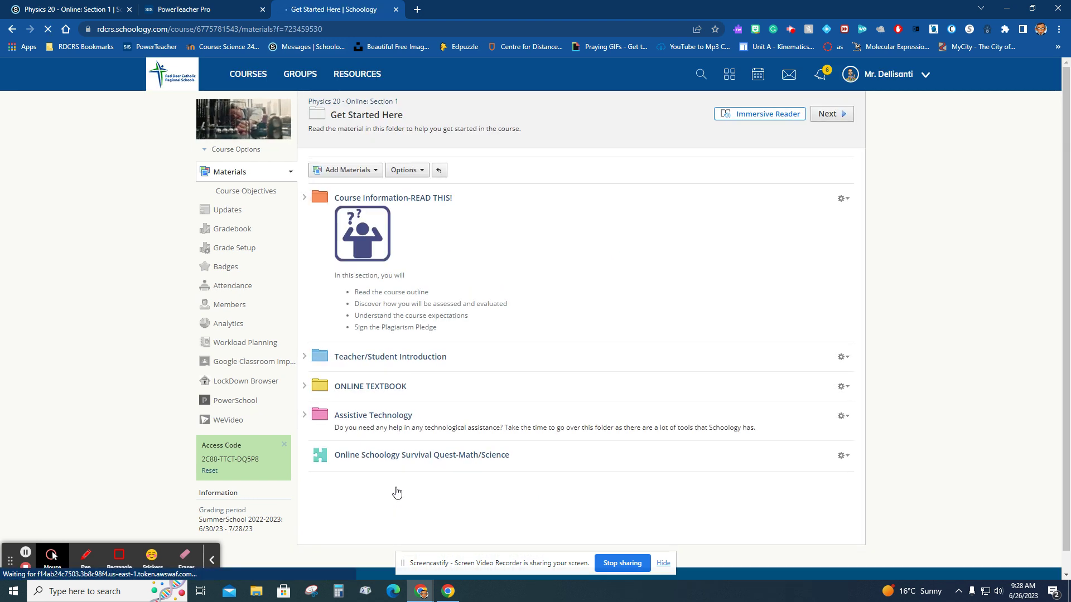
pyautogui.click(395, 199)
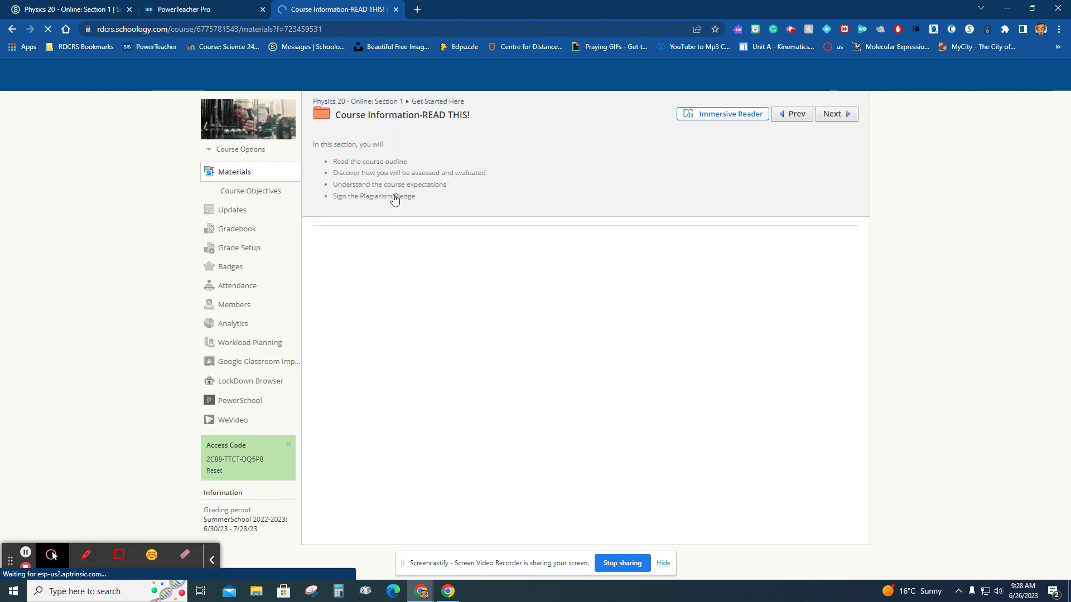
pyautogui.click(376, 266)
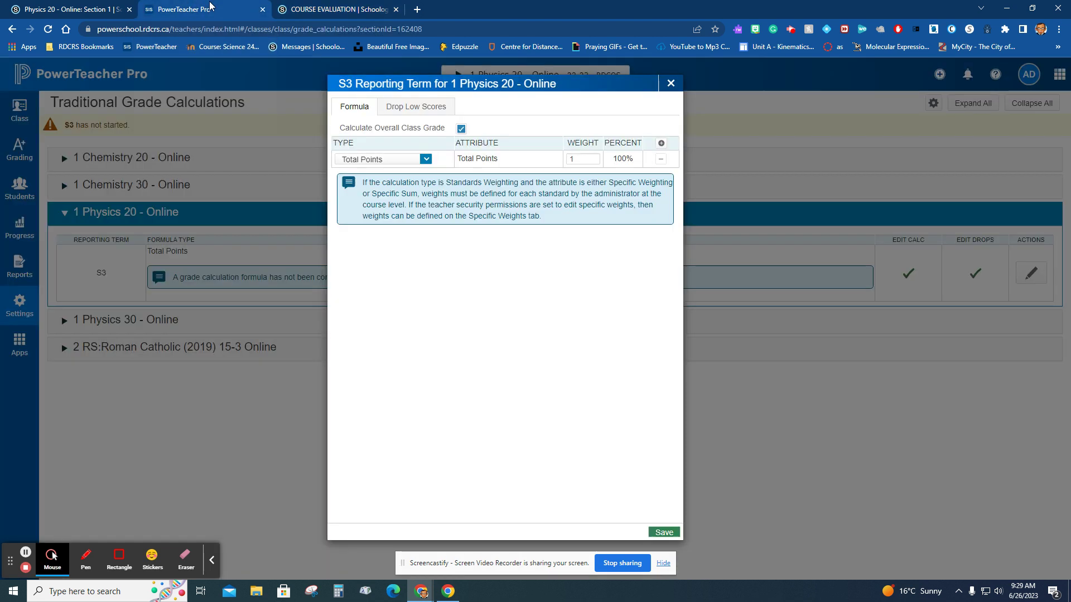
# Switch the S3 formula to Category Weighting with Assignments at 40 and Virtual Labs at 10
pyautogui.click(217, 4)
pyautogui.click(426, 159)
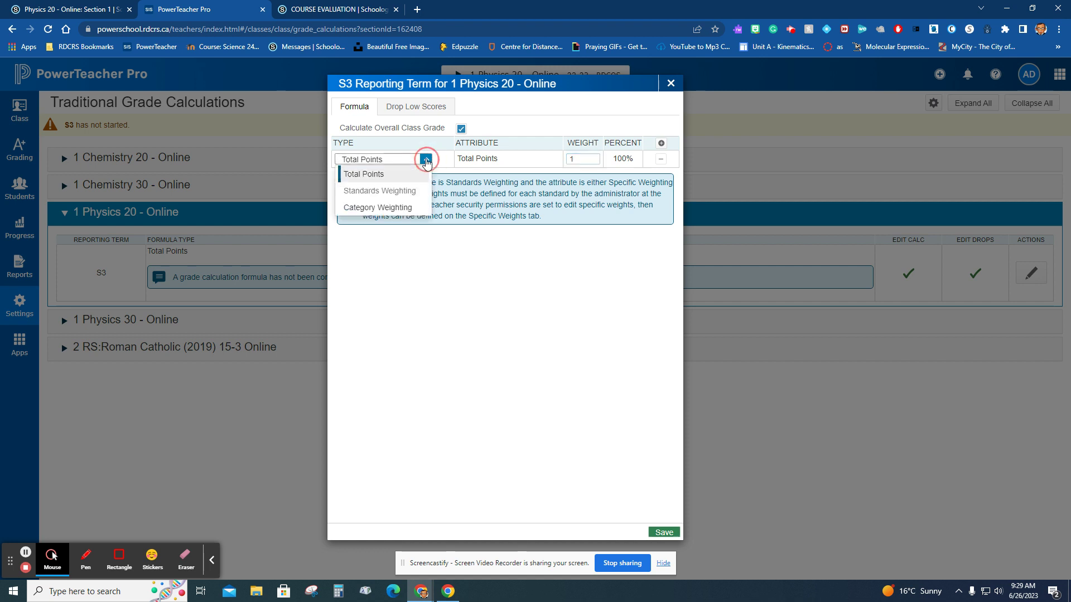
pyautogui.click(398, 209)
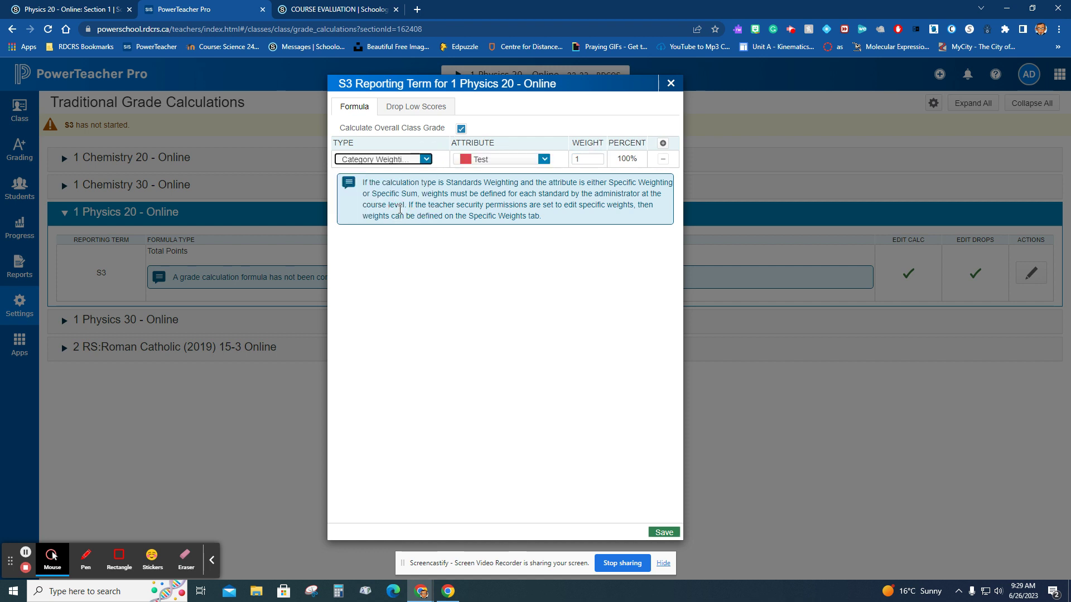
pyautogui.click(495, 160)
pyautogui.click(504, 202)
pyautogui.doubleClick(586, 159)
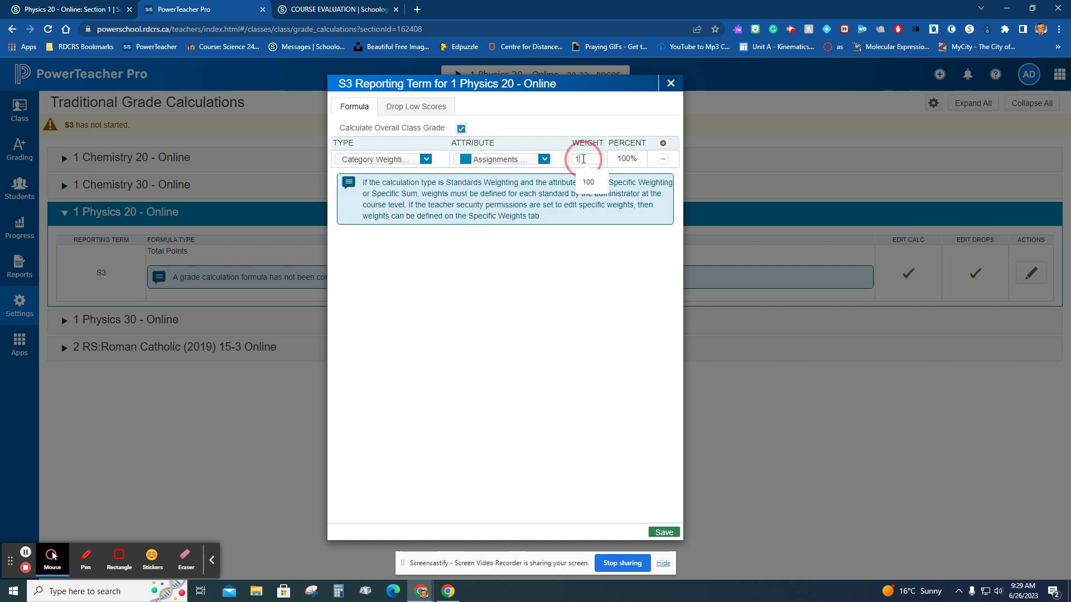
pyautogui.write('40')
pyautogui.click(662, 143)
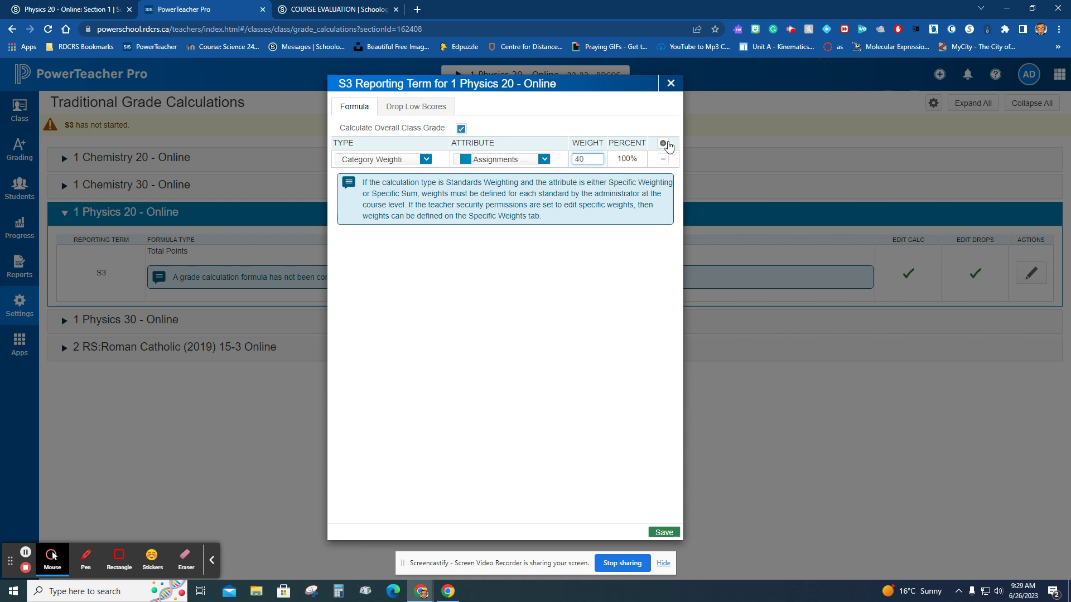
pyautogui.click(426, 176)
pyautogui.click(401, 224)
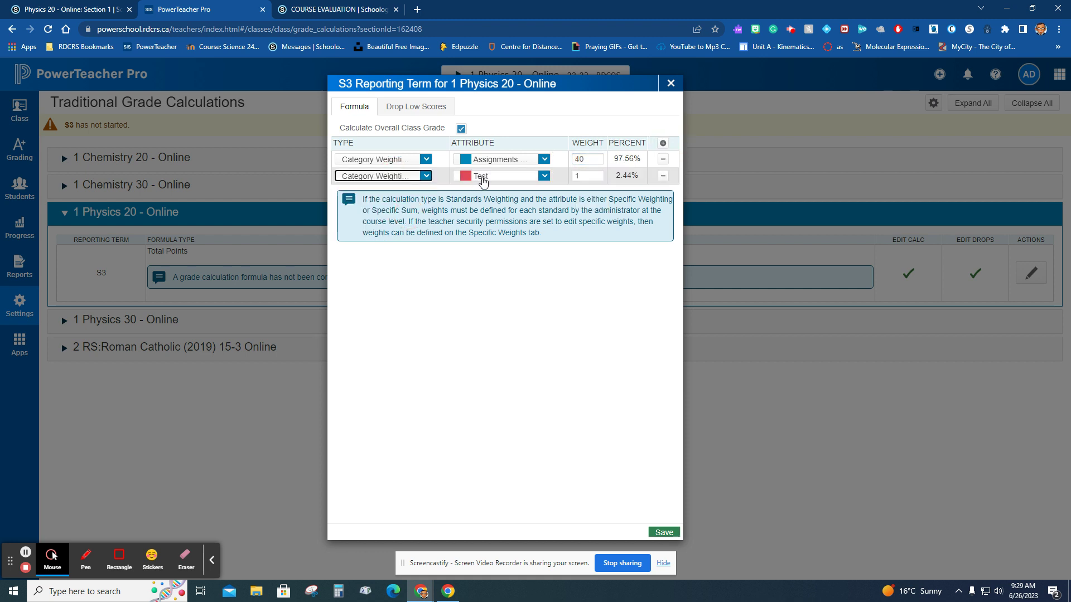
pyautogui.click(481, 178)
pyautogui.click(458, 277)
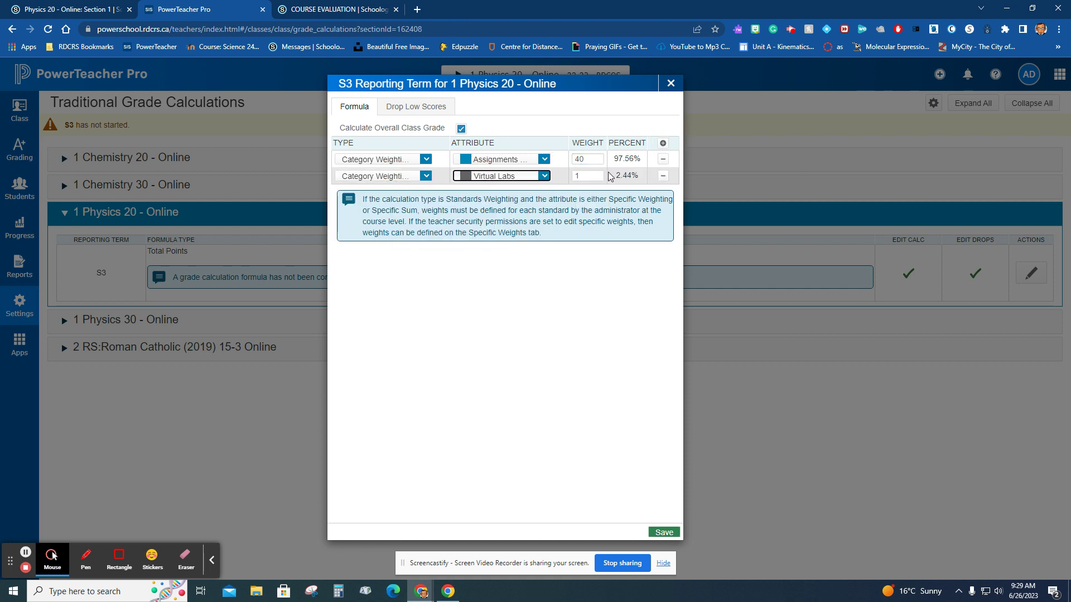
pyautogui.click(578, 175)
pyautogui.write('0')
# Add a Midterm category row weighted 20, checking the weights against Schoology
pyautogui.click(662, 143)
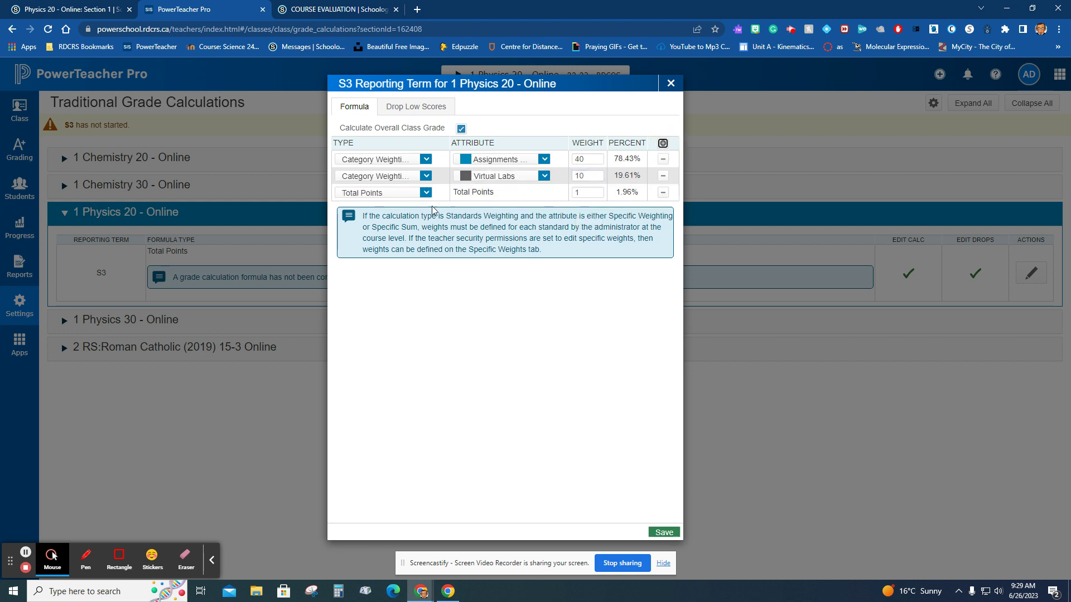
pyautogui.click(390, 193)
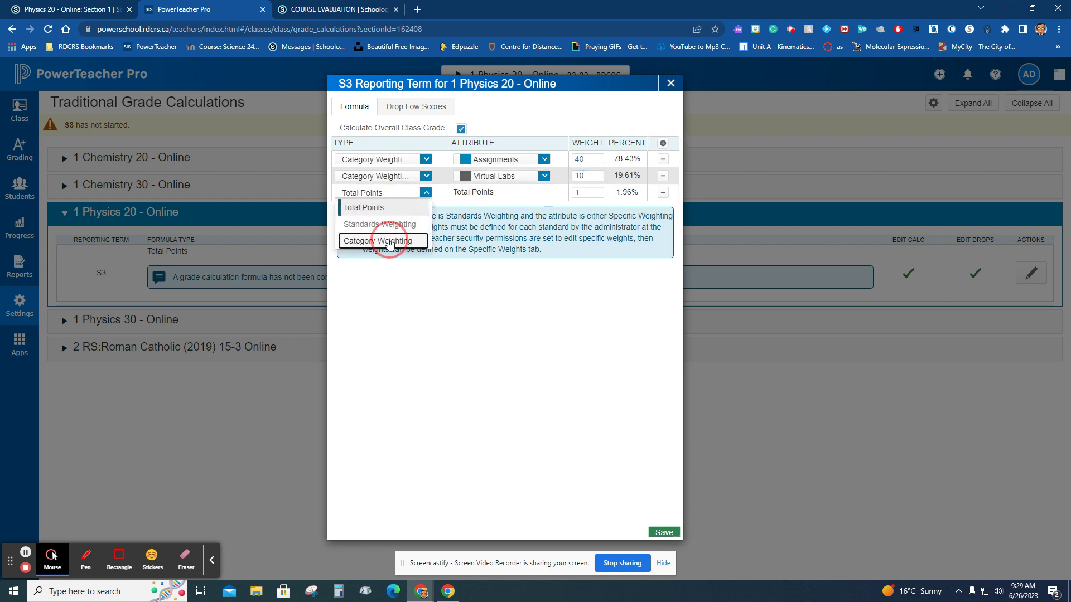
pyautogui.click(375, 239)
pyautogui.click(487, 196)
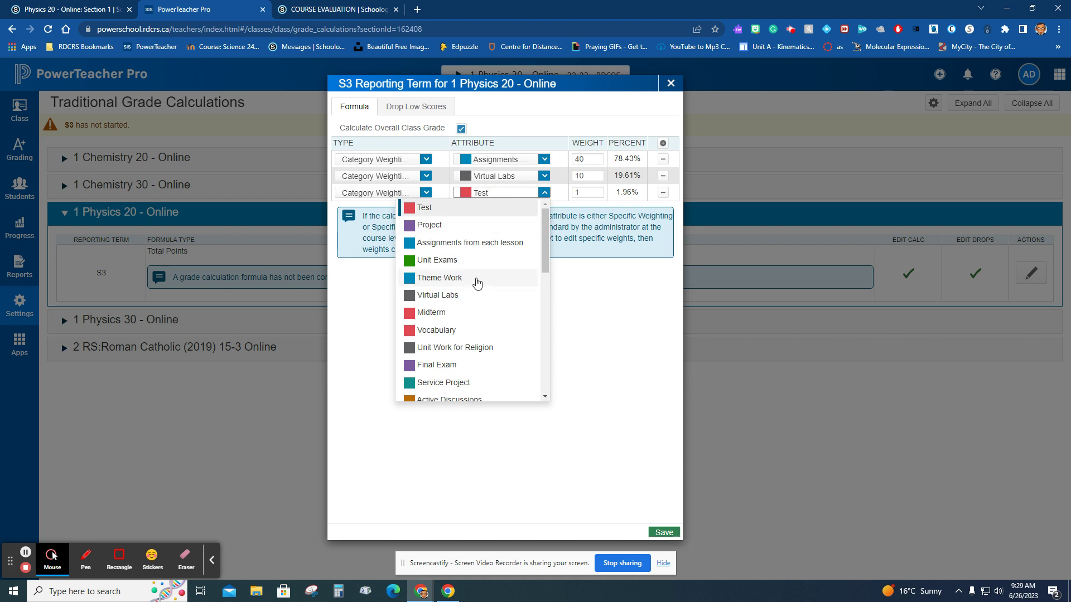
pyautogui.click(468, 313)
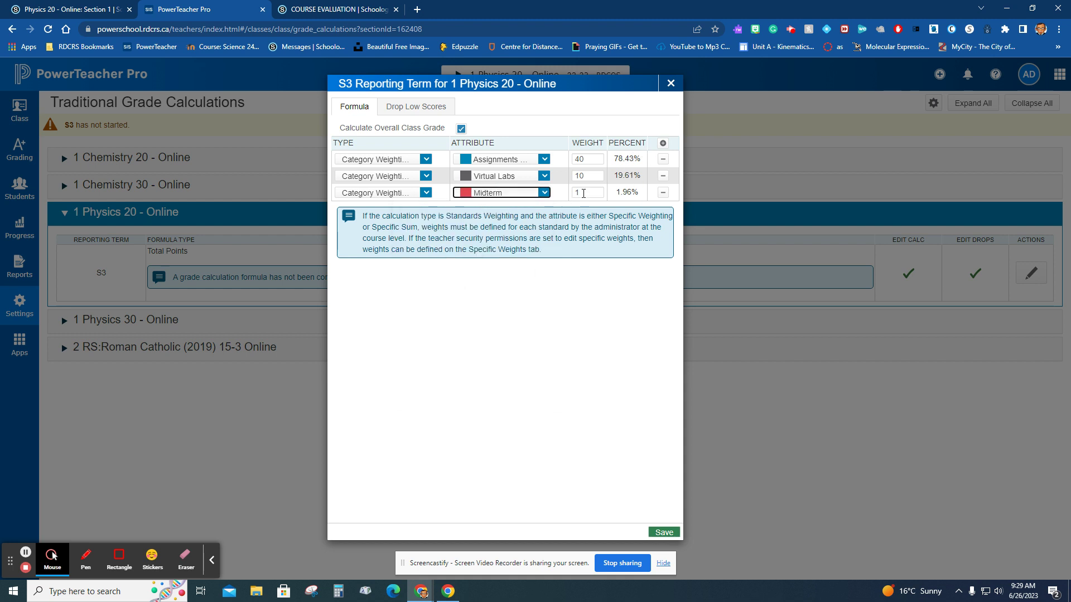
pyautogui.click(334, 9)
pyautogui.click(185, 9)
pyautogui.click(578, 192)
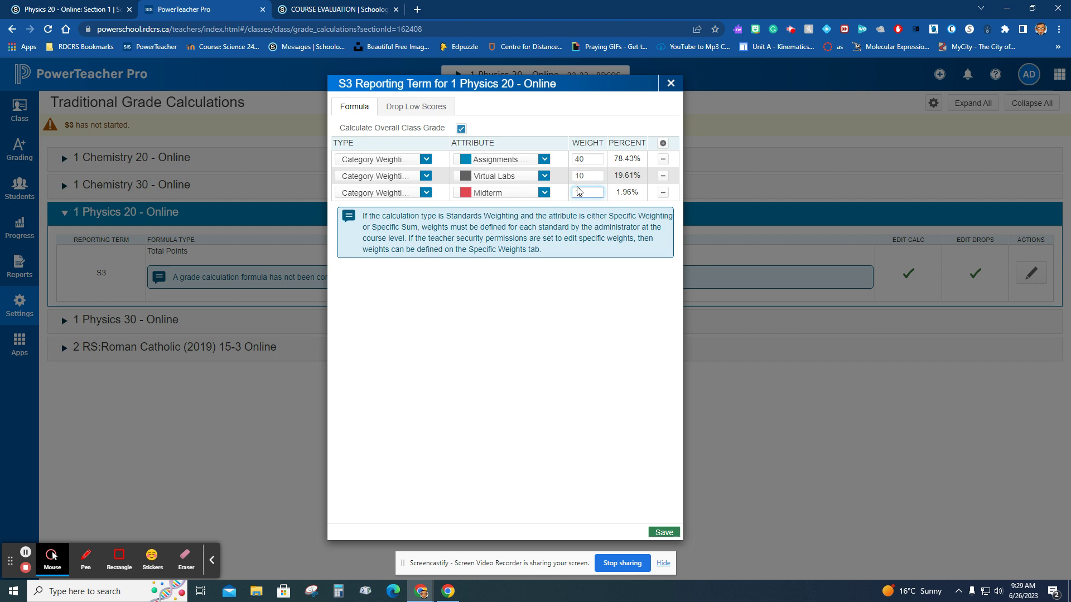
pyautogui.press('BackSpace')
pyautogui.write('20')
# Add a Final Exam category row weighted 30
pyautogui.click(659, 142)
pyautogui.click(662, 143)
pyautogui.click(385, 210)
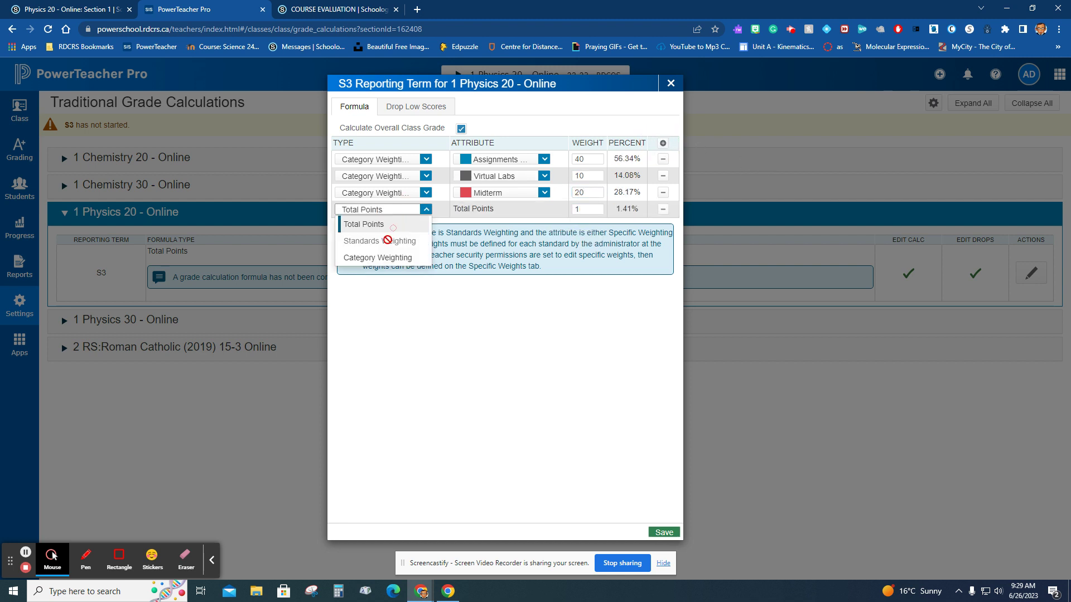
pyautogui.click(383, 257)
pyautogui.click(502, 209)
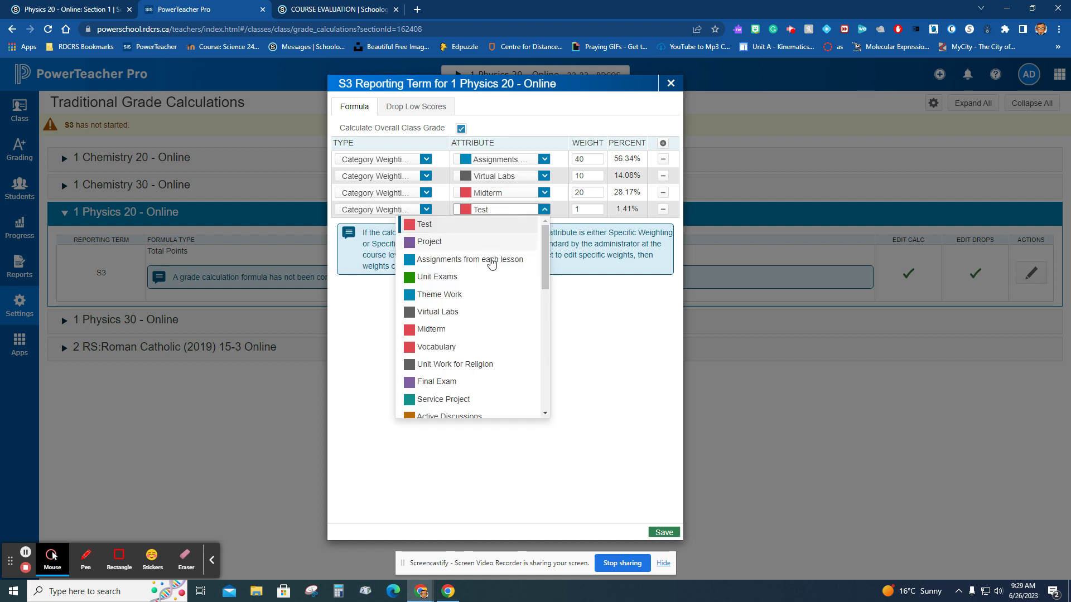
pyautogui.scroll(-1, 473, 342)
pyautogui.click(463, 328)
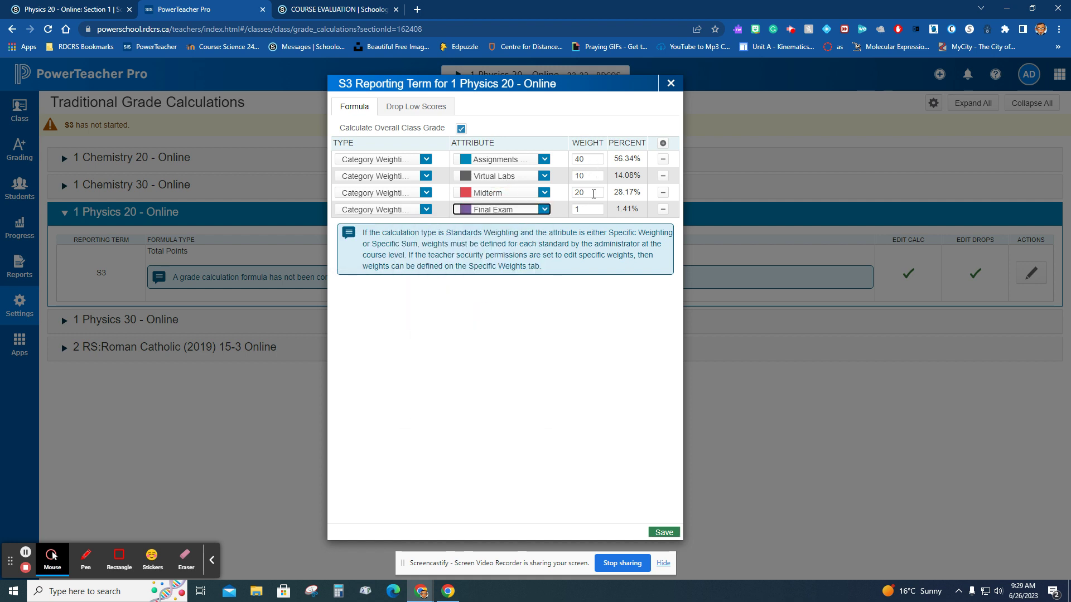
pyautogui.click(585, 210)
pyautogui.press('BackSpace')
pyautogui.write('30')
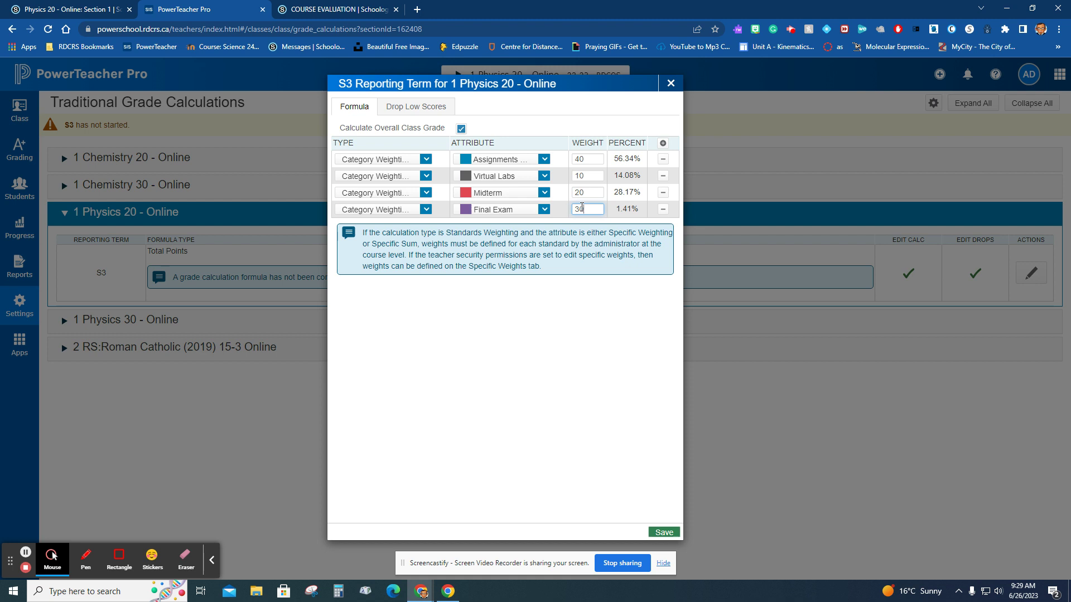
# Save the S3 category weighting, reopen it to verify, and save again
pyautogui.click(661, 532)
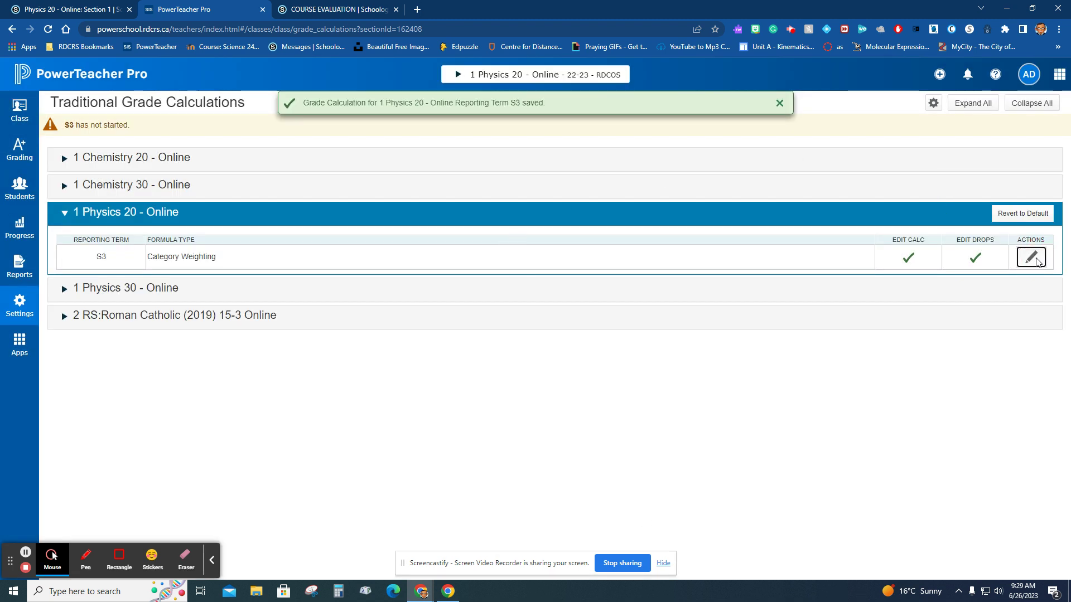
pyautogui.click(1029, 256)
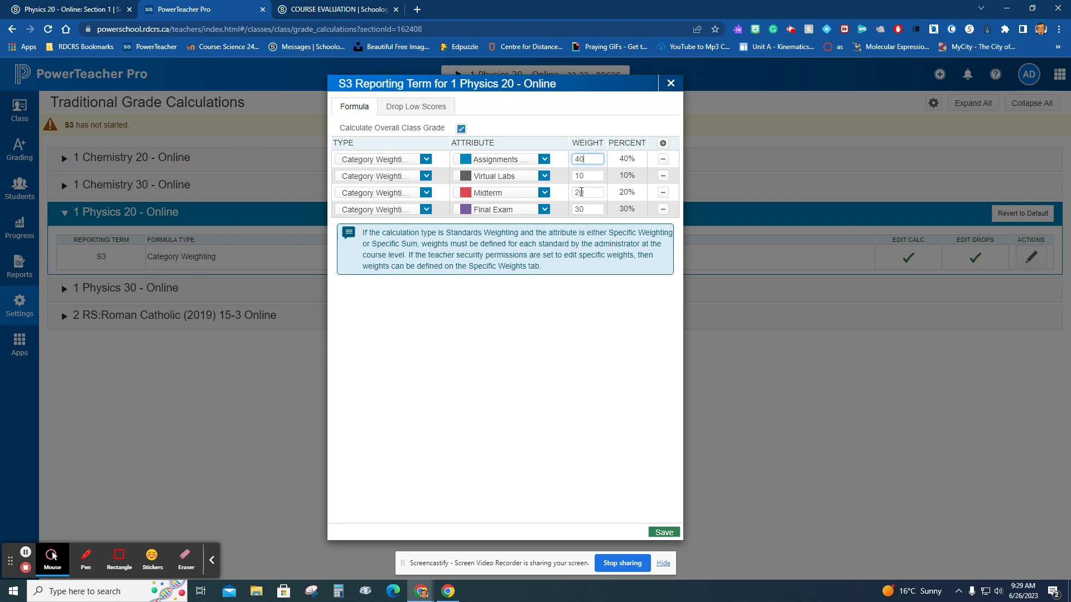
pyautogui.click(664, 533)
# Review the Schoology course's PowerSchool category mapping options, then open its Grade Setup
pyautogui.click(341, 8)
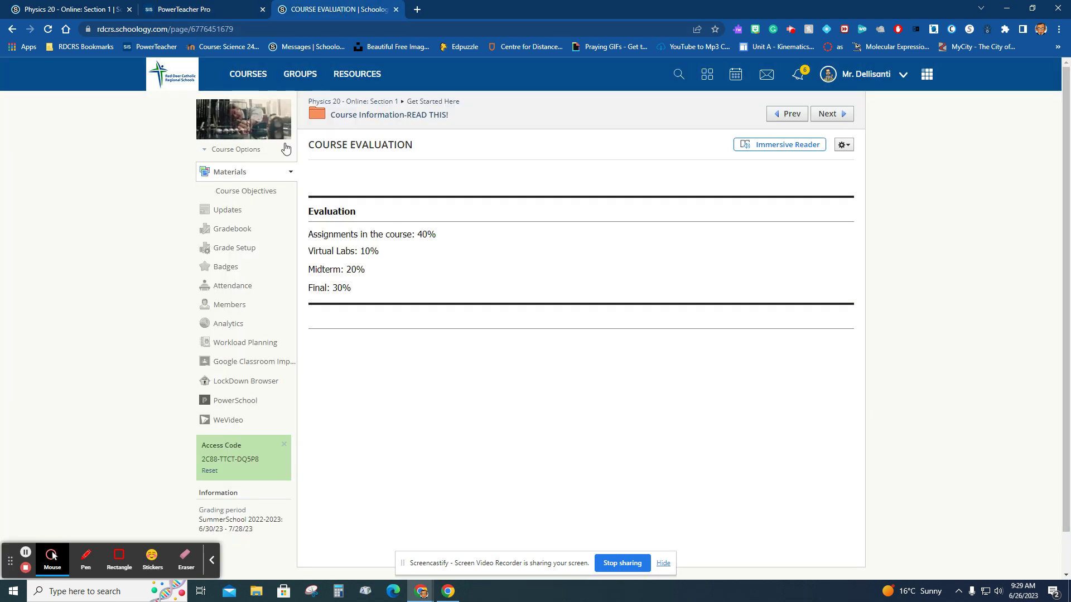
pyautogui.click(237, 403)
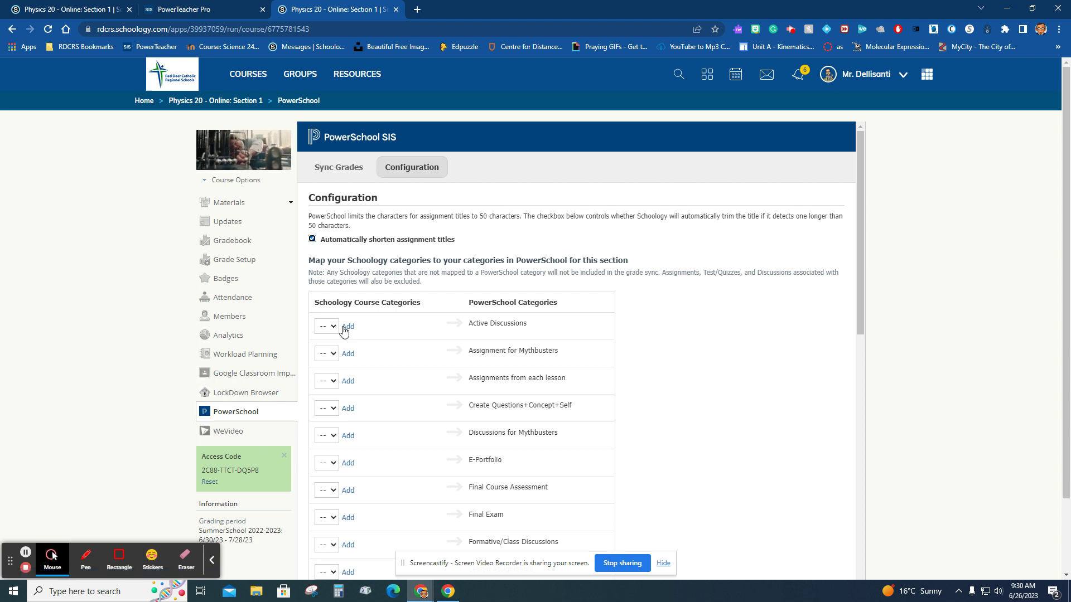
pyautogui.click(335, 328)
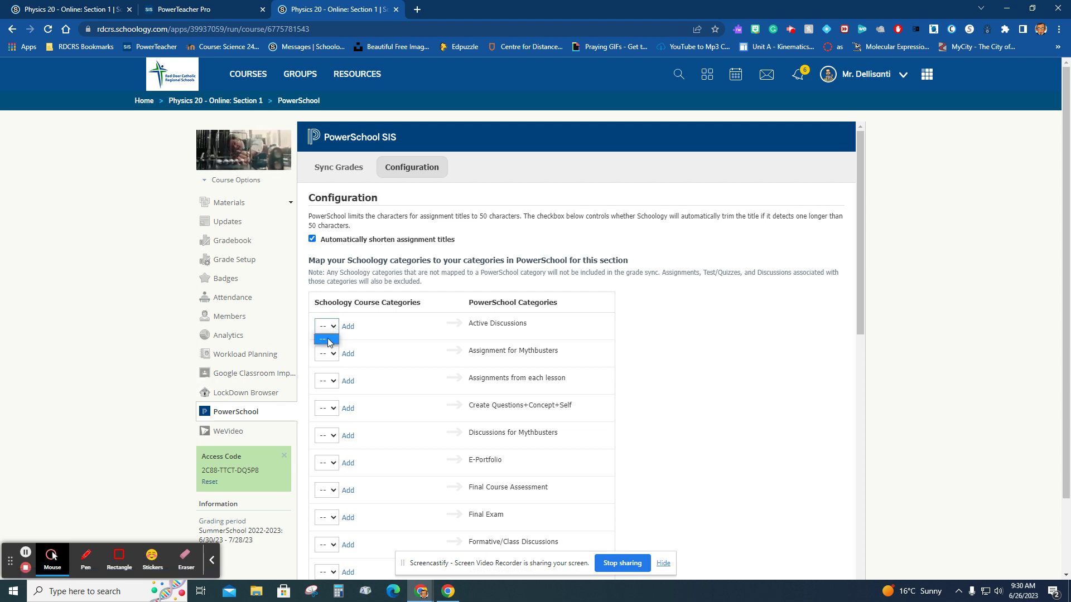
pyautogui.click(238, 261)
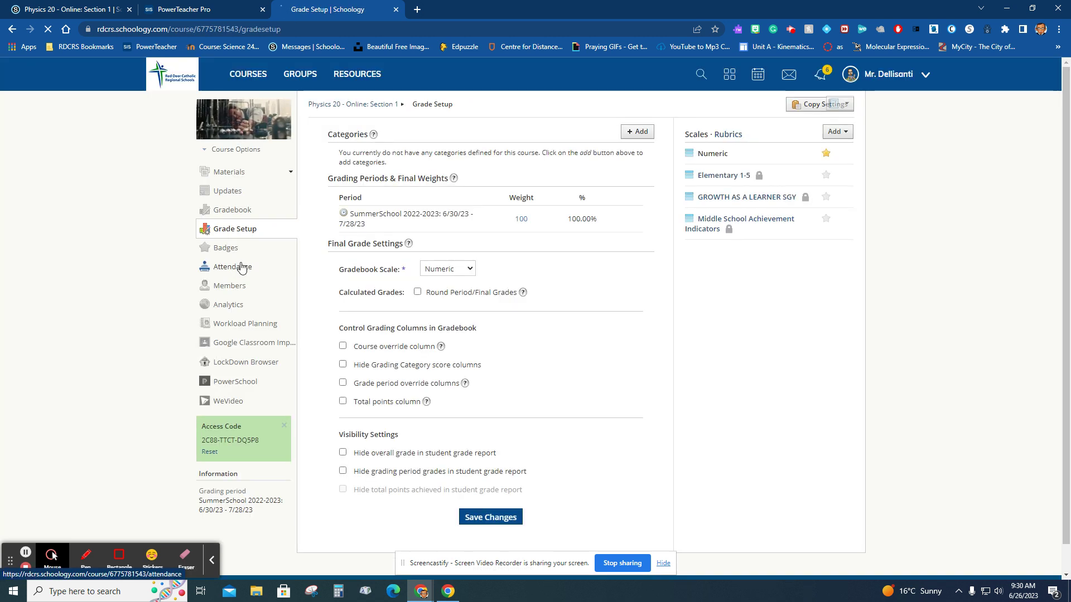
# Create grading categories Assignments, Virtual Labs and Midterm, and begin a fourth named Final
pyautogui.click(639, 135)
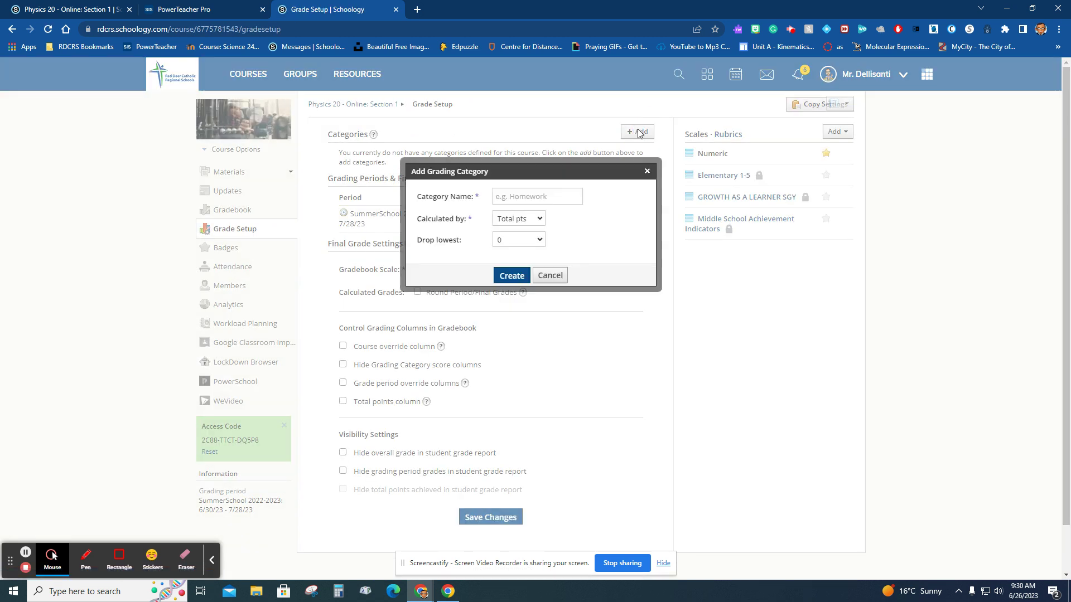
pyautogui.click(533, 197)
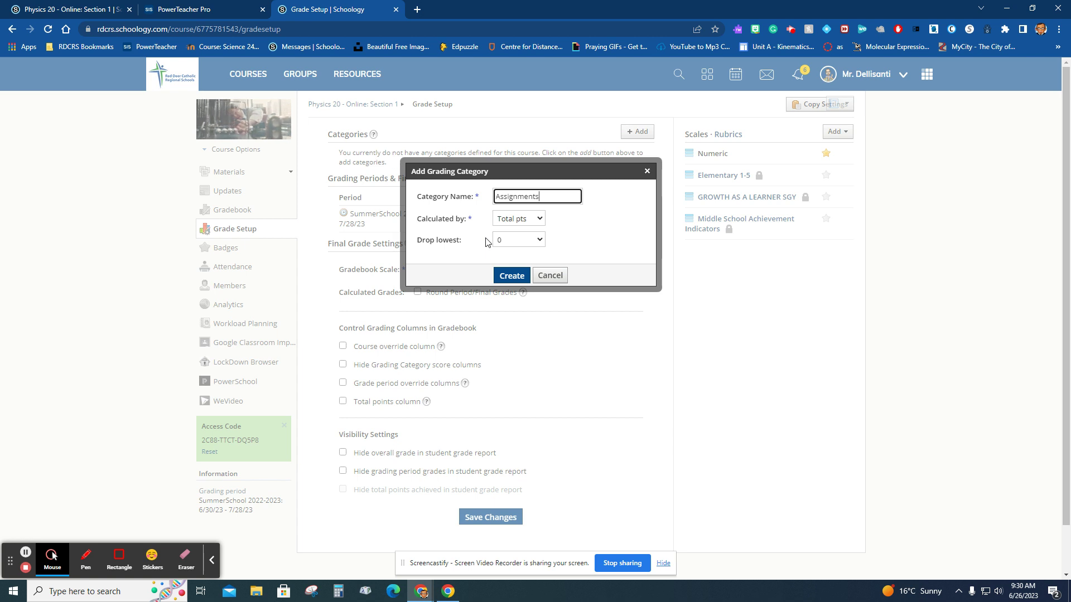
pyautogui.click(513, 277)
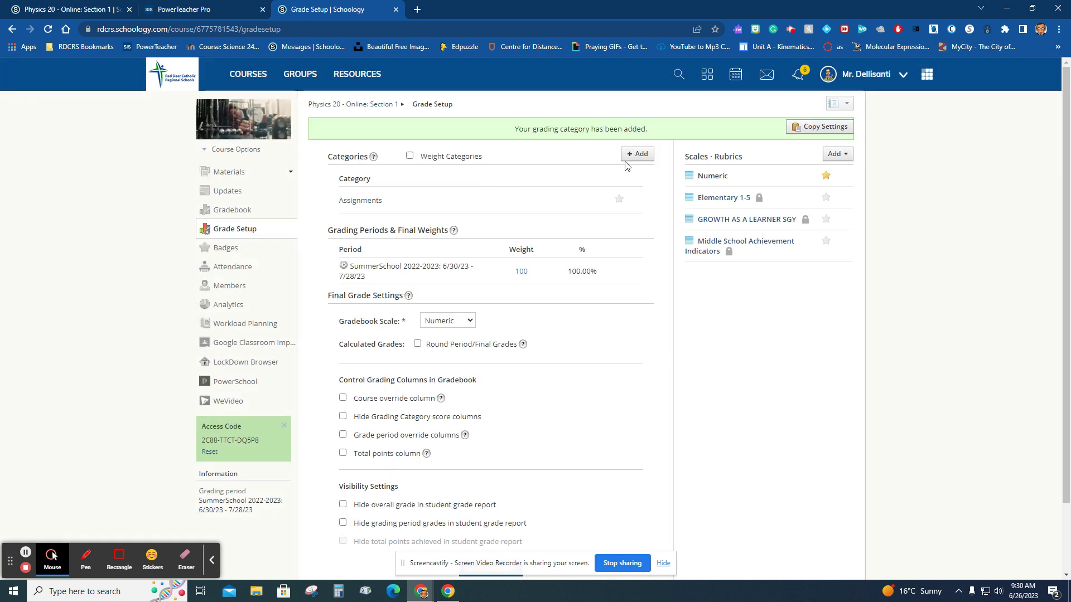
pyautogui.click(635, 155)
pyautogui.click(518, 195)
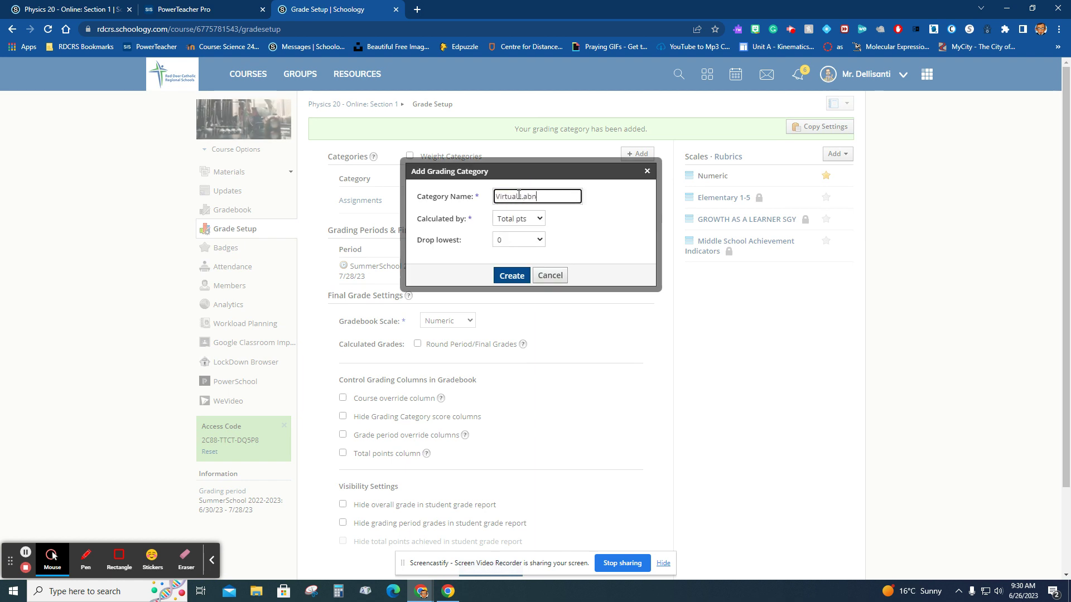
pyautogui.click(512, 276)
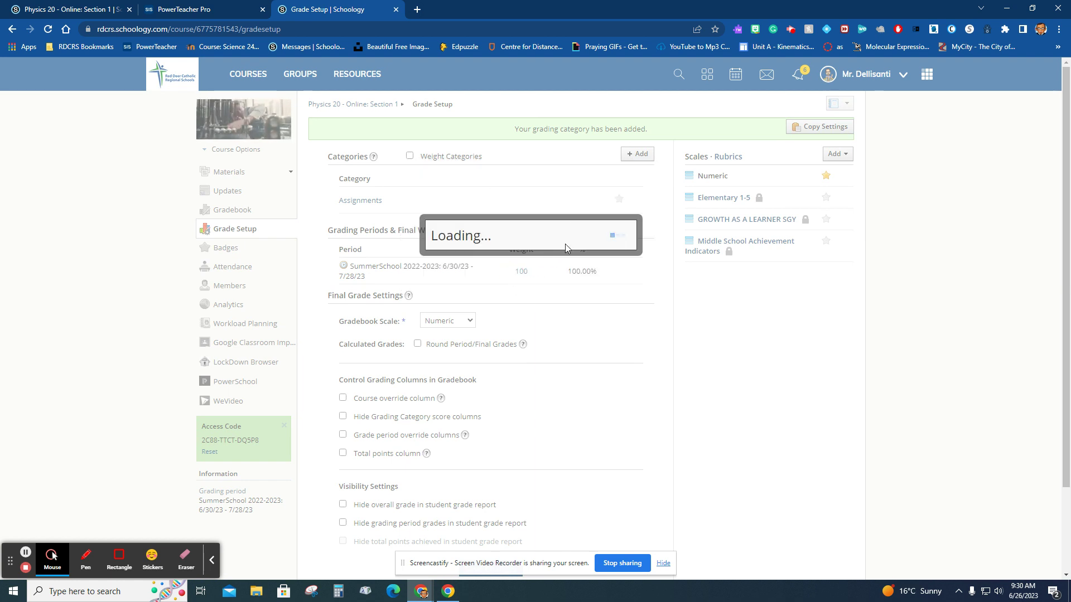
pyautogui.click(635, 155)
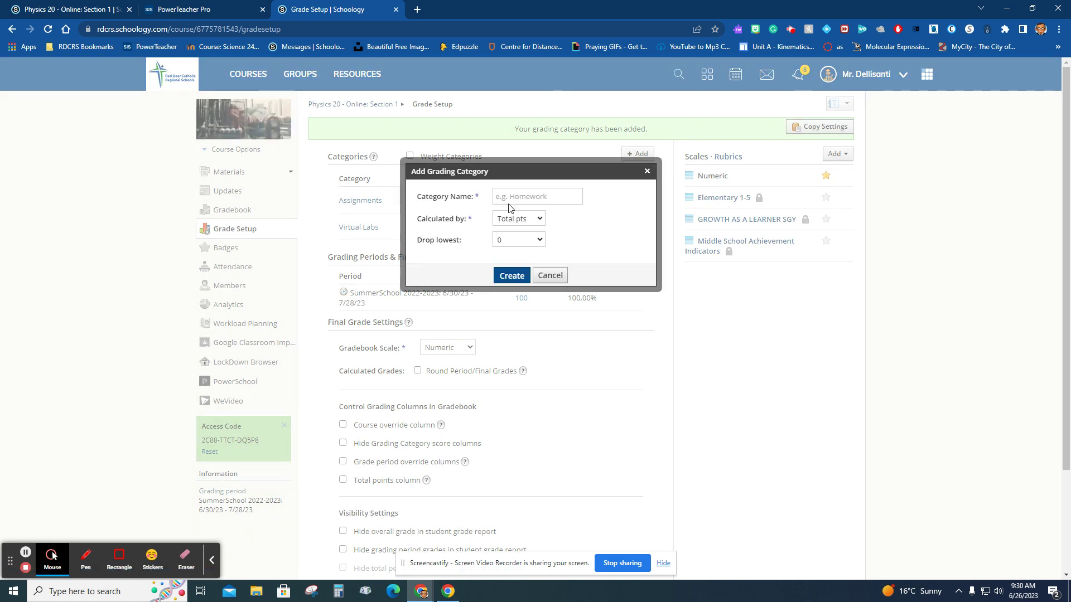
pyautogui.click(520, 194)
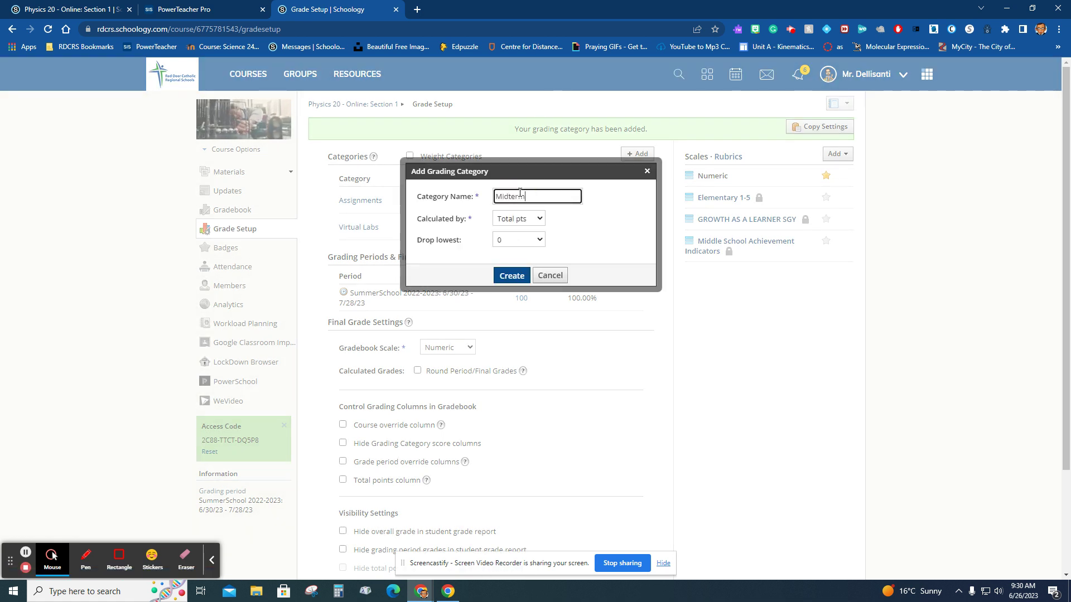
pyautogui.click(510, 276)
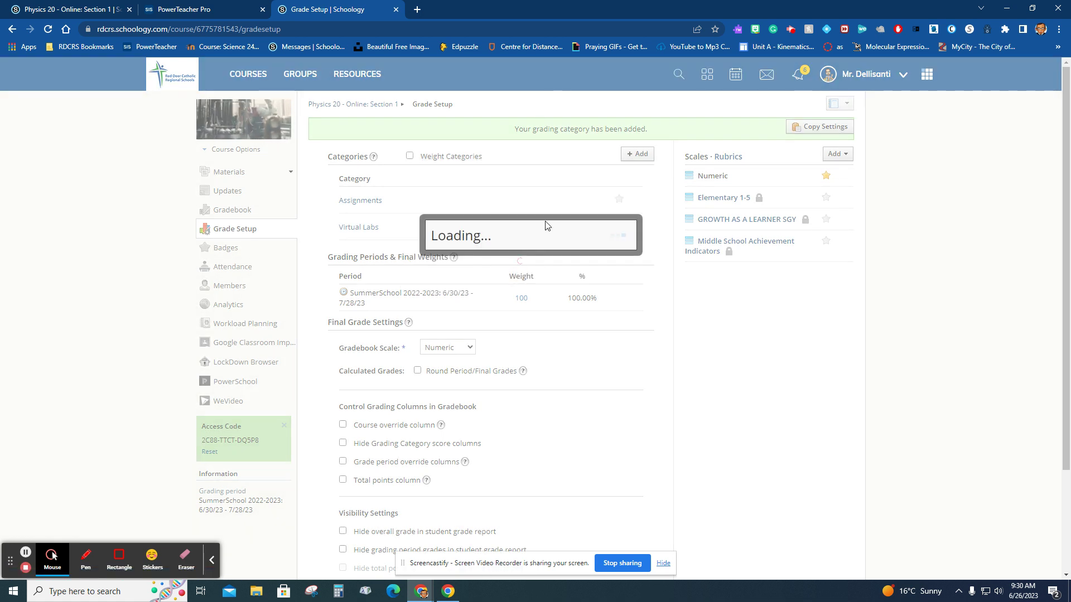
pyautogui.click(636, 154)
pyautogui.click(507, 194)
# Create the Final category and turn on category weighting
pyautogui.write('Final')
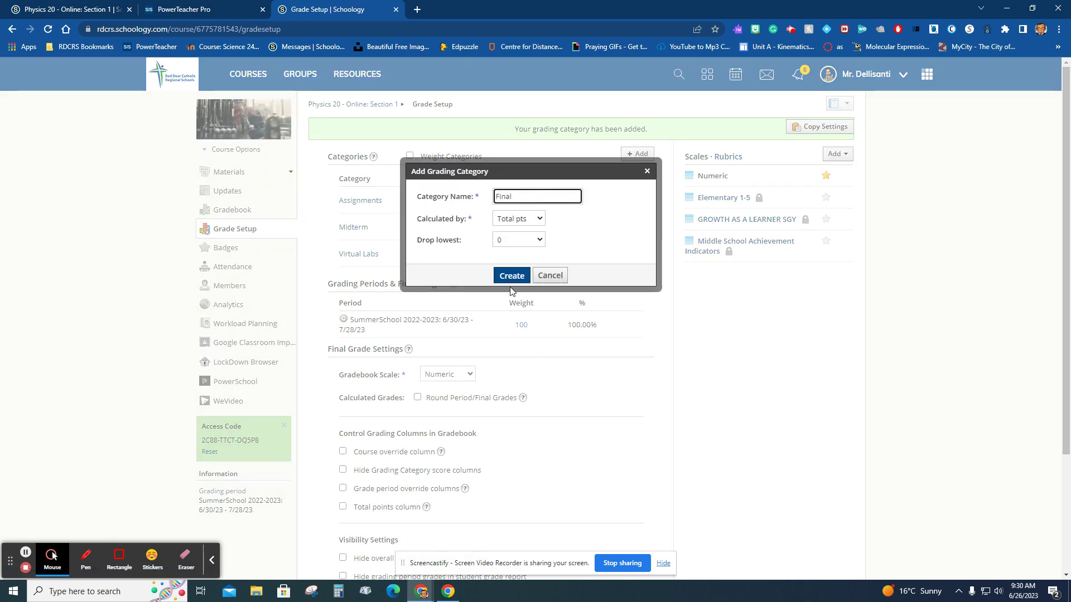
pyautogui.click(511, 276)
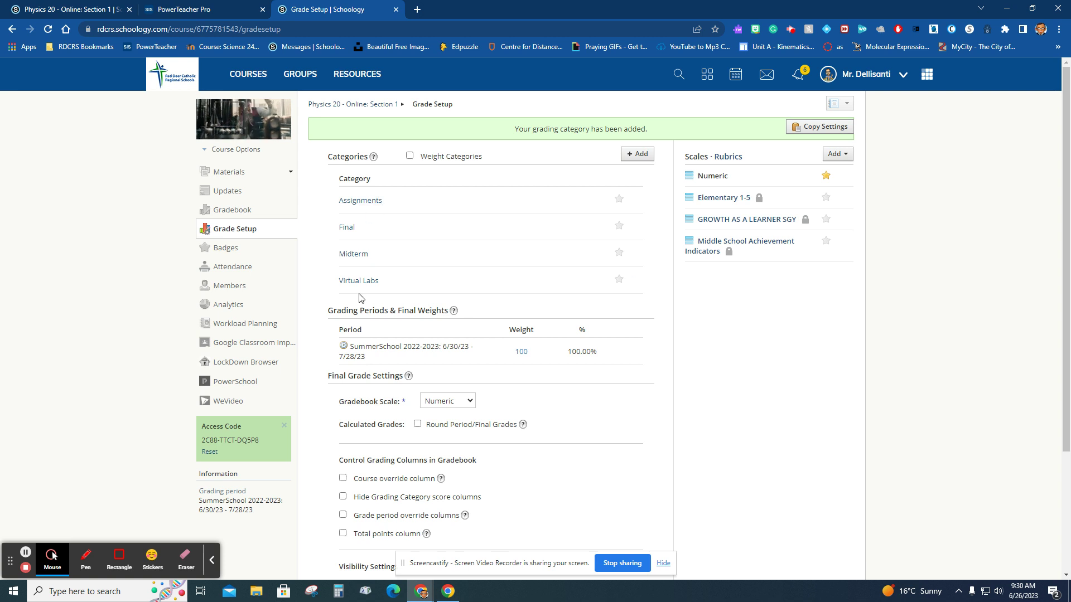
pyautogui.click(410, 157)
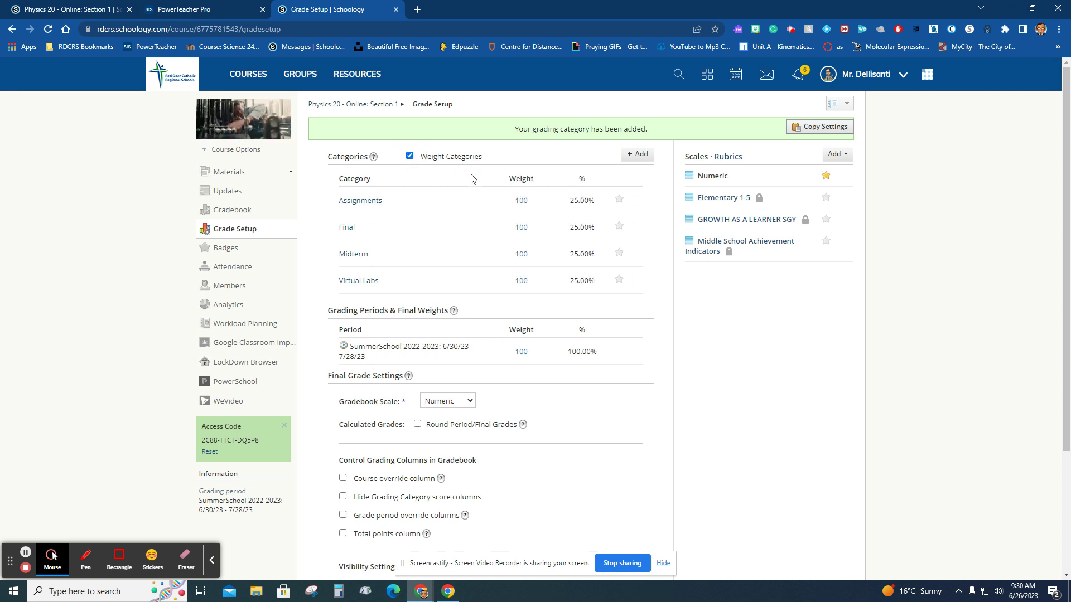
# Set weights Assignments 40, Final 30, Midterm 20, Virtual Labs 10 and save
pyautogui.click(521, 199)
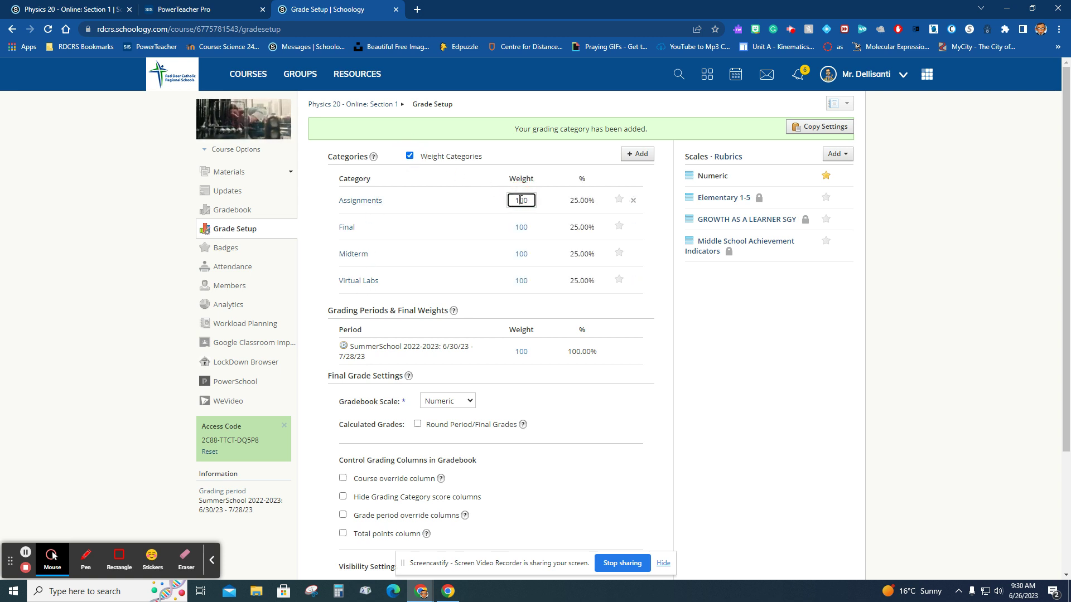
pyautogui.doubleClick(521, 200)
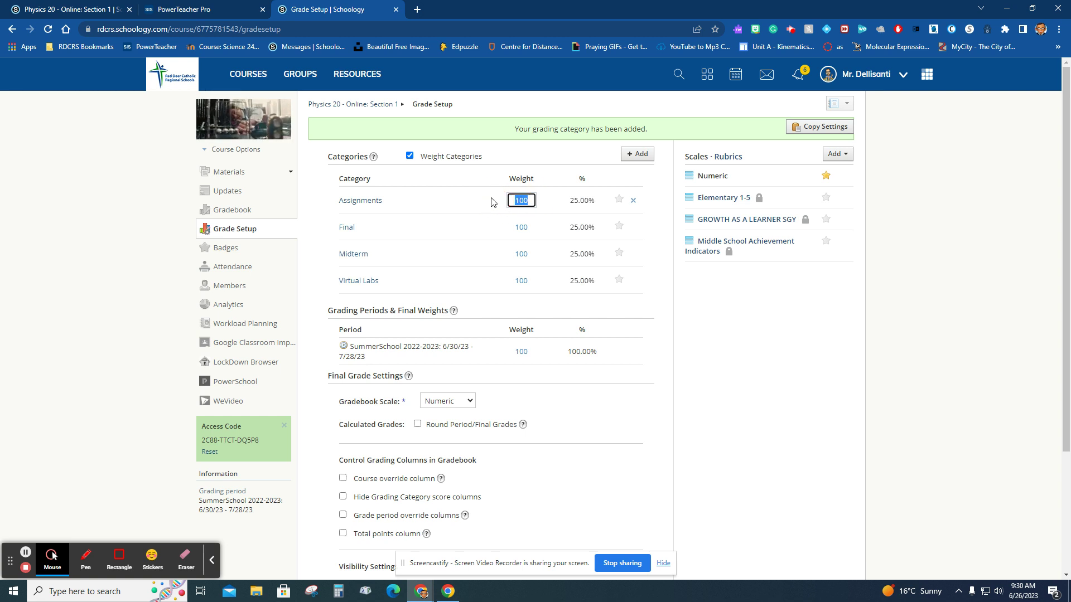
pyautogui.write('40')
pyautogui.click(527, 227)
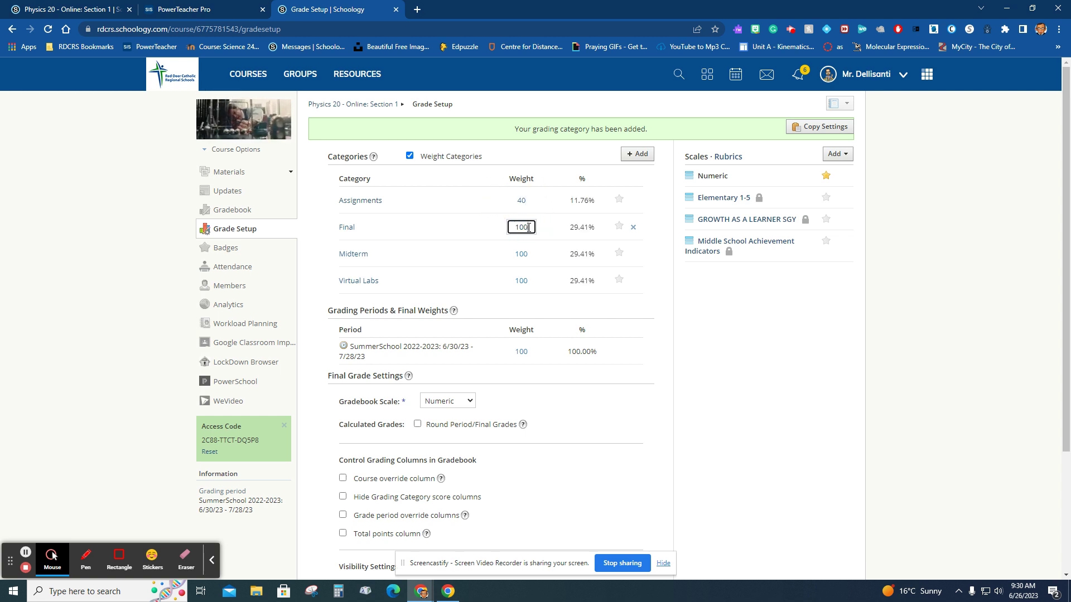
pyautogui.doubleClick(512, 227)
pyautogui.write('30')
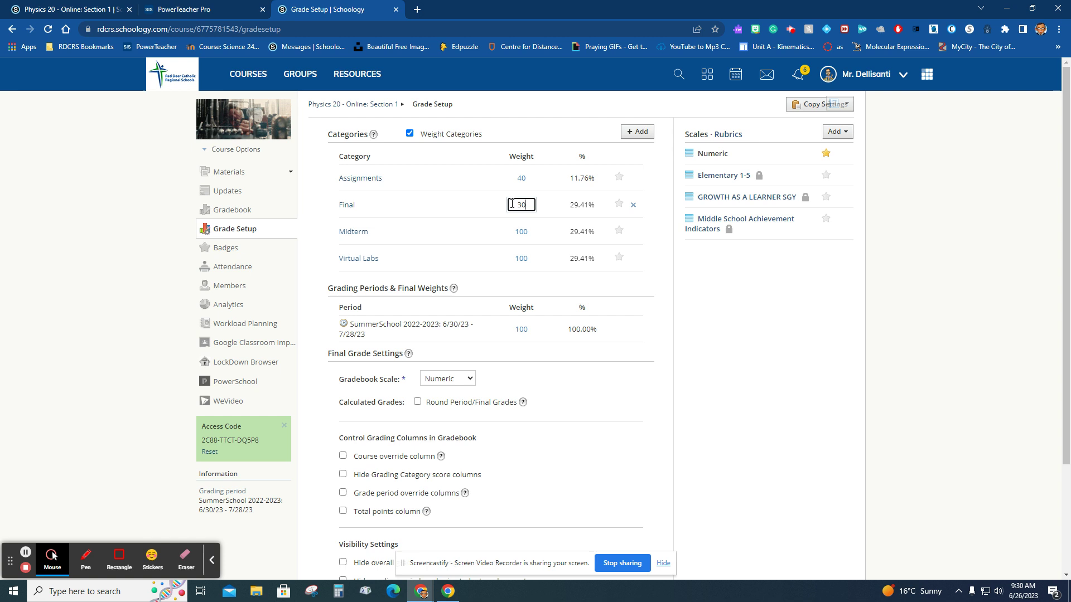
pyautogui.click(527, 238)
pyautogui.doubleClick(527, 232)
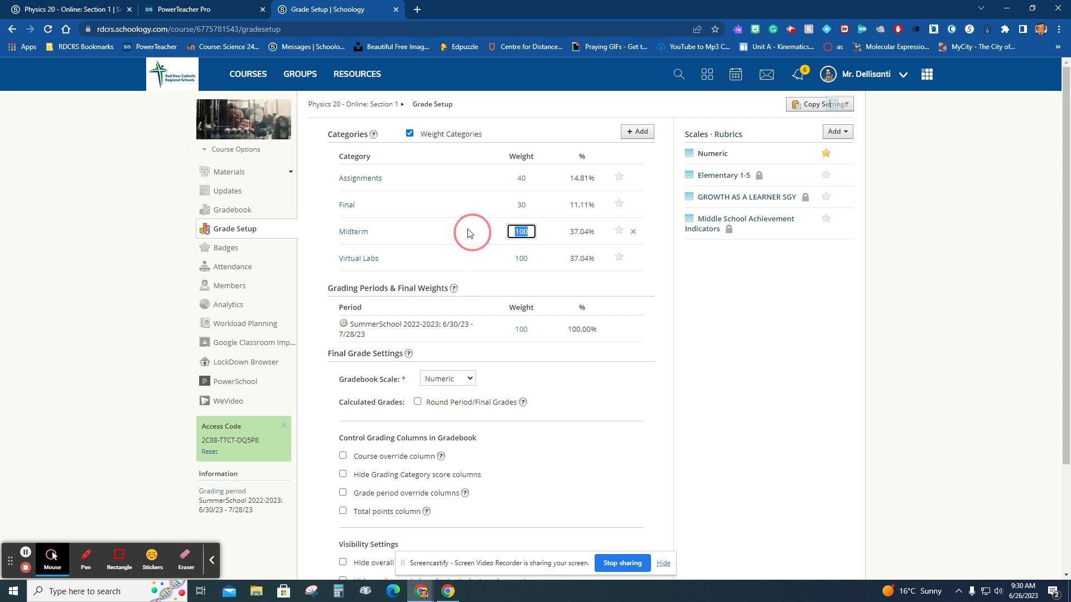
pyautogui.write('20')
pyautogui.press('Tab')
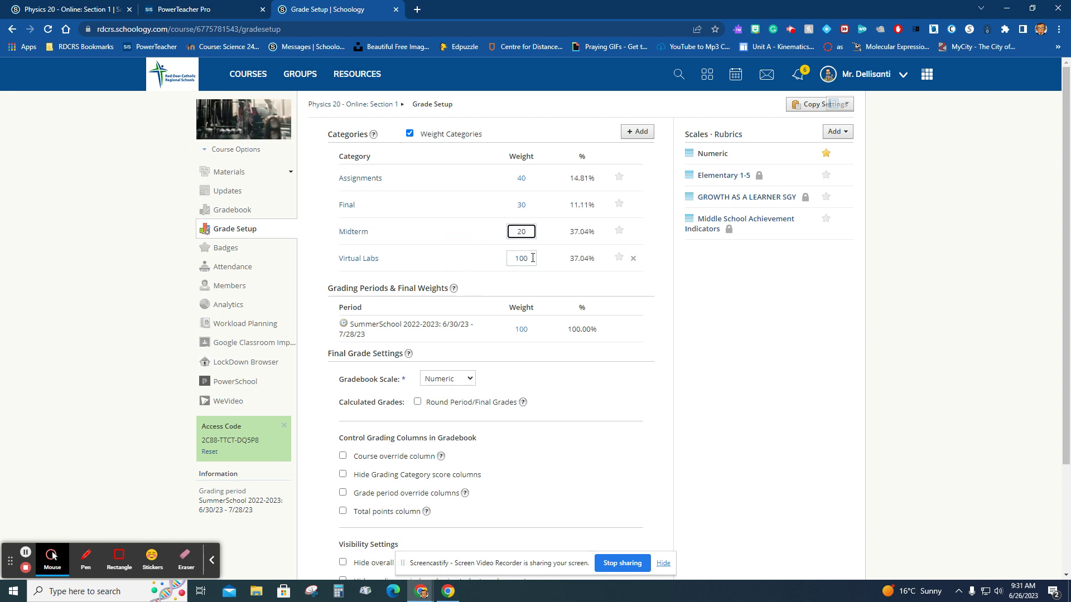
pyautogui.doubleClick(472, 258)
pyautogui.write('10')
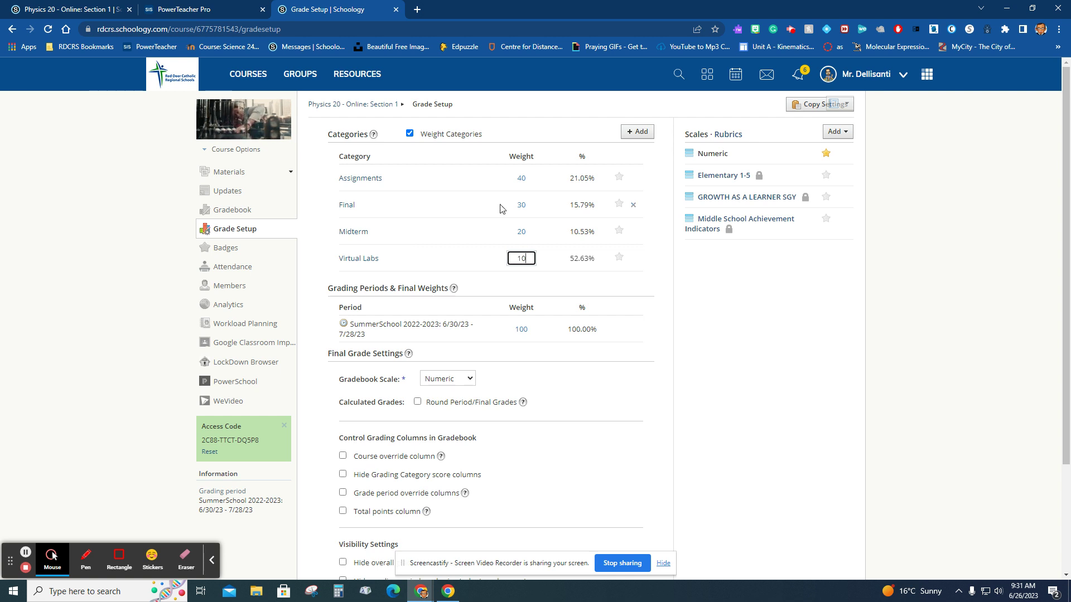
pyautogui.click(702, 291)
pyautogui.scroll(-3, 646, 329)
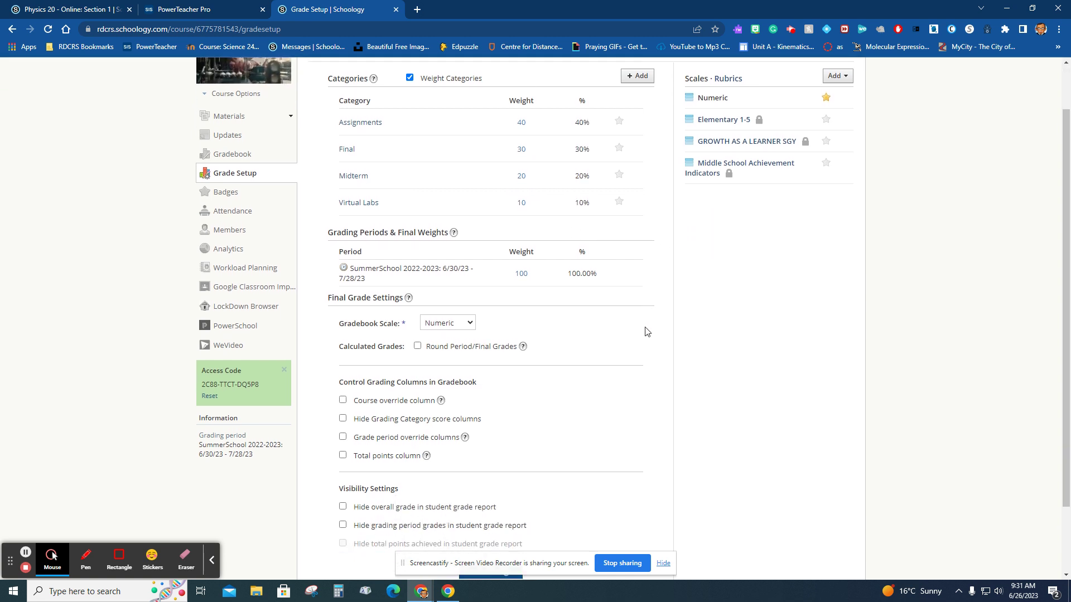
pyautogui.click(510, 490)
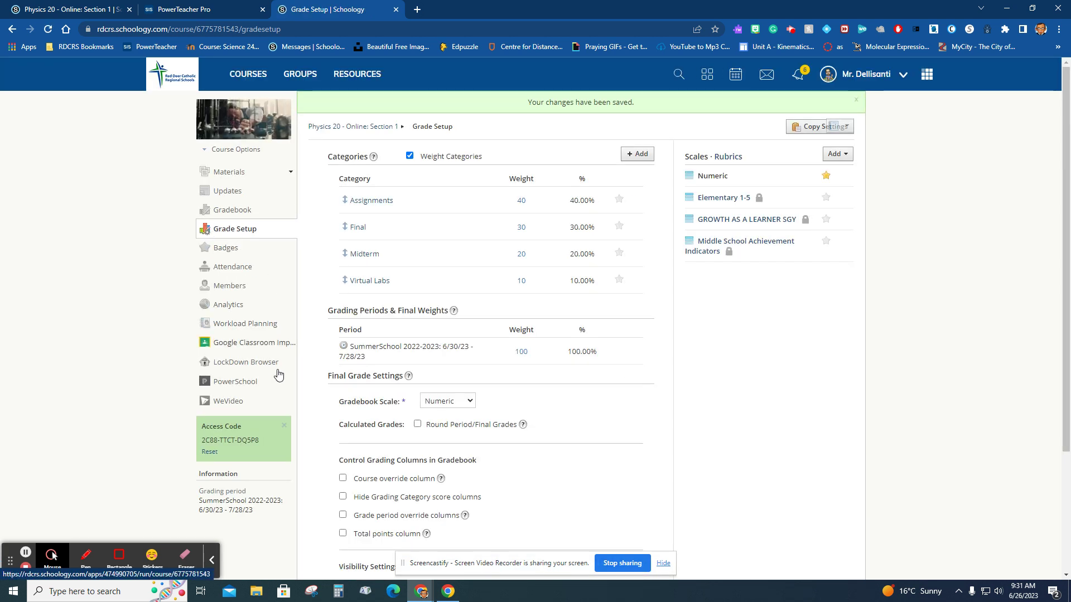
# In PowerSchool configuration, map Assignments to 'Assignments from each lesson' and Final to Final Exam
pyautogui.click(245, 389)
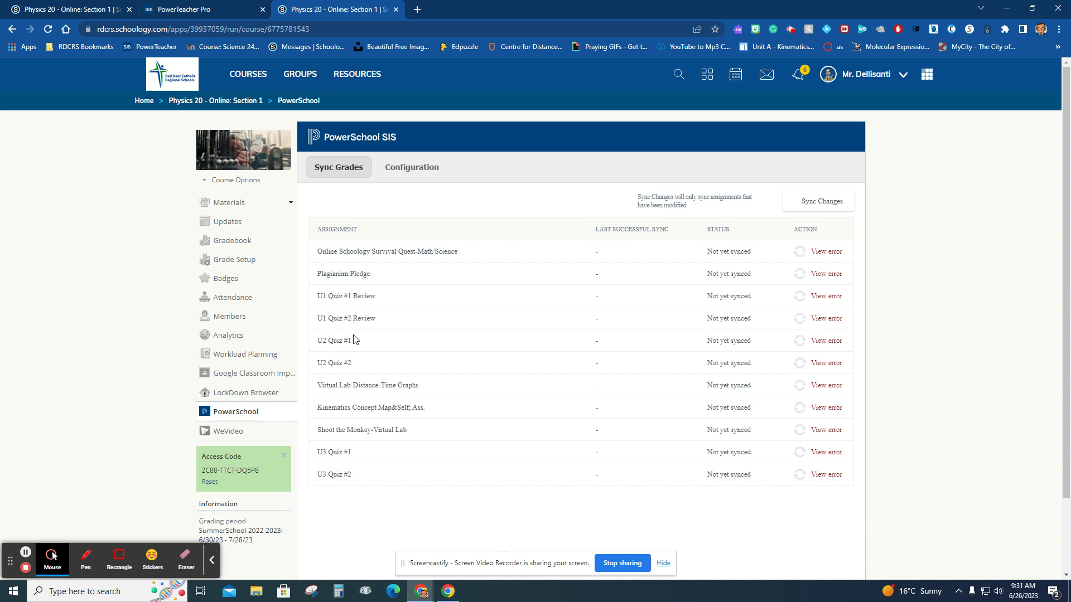
pyautogui.click(415, 168)
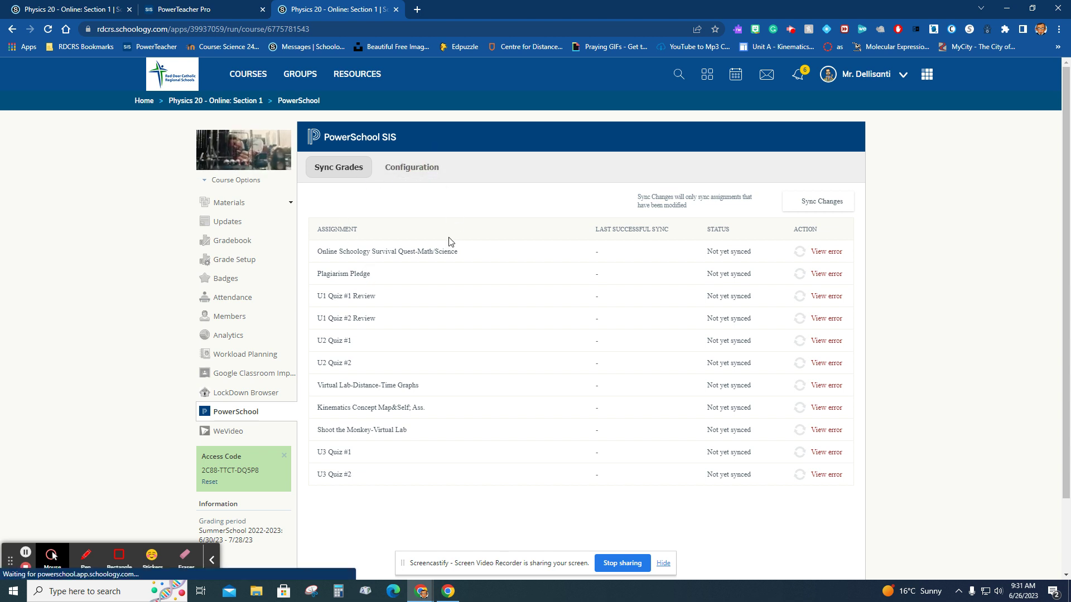
pyautogui.click(420, 169)
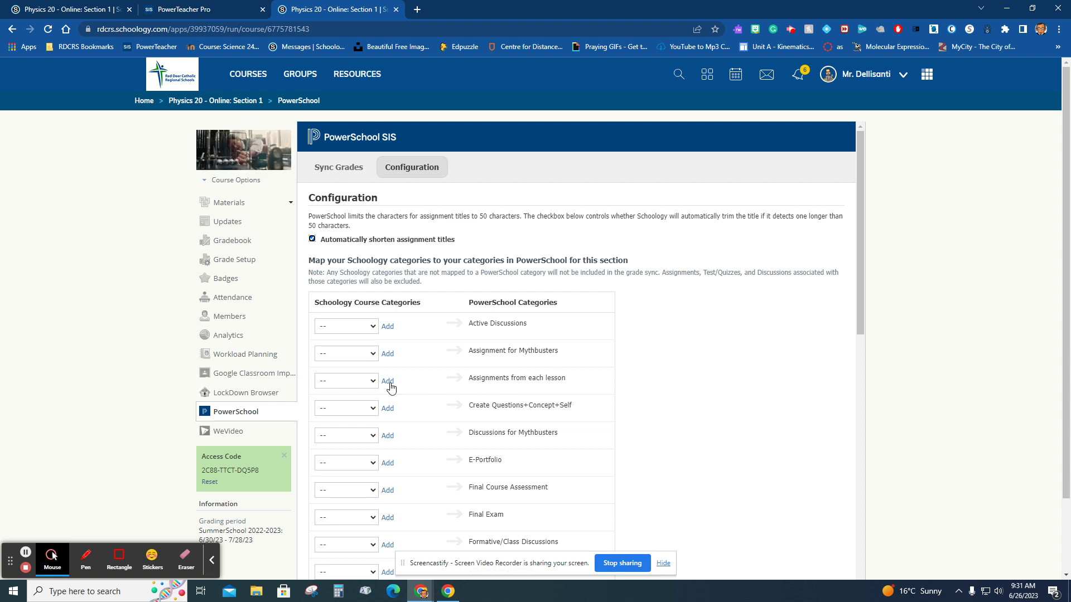
pyautogui.click(365, 382)
pyautogui.click(332, 393)
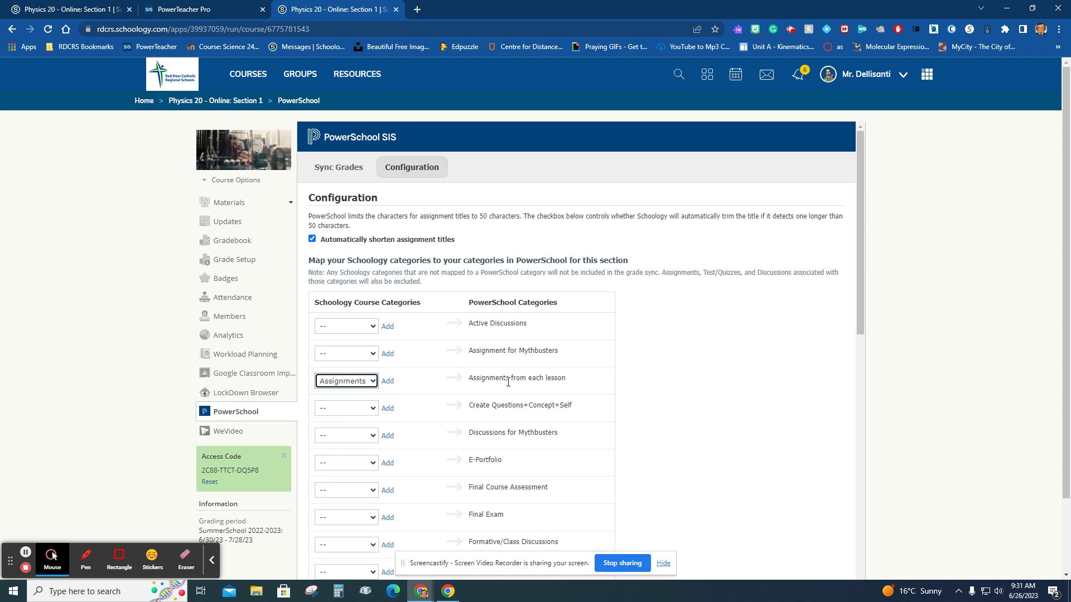
pyautogui.scroll(-3, 362, 388)
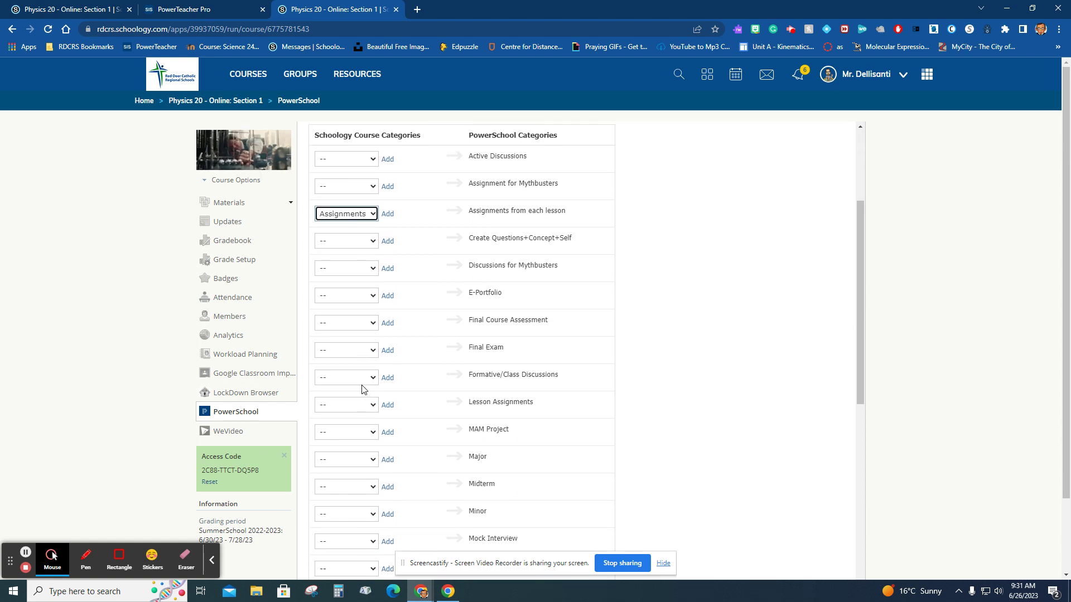
pyautogui.click(357, 351)
pyautogui.click(352, 382)
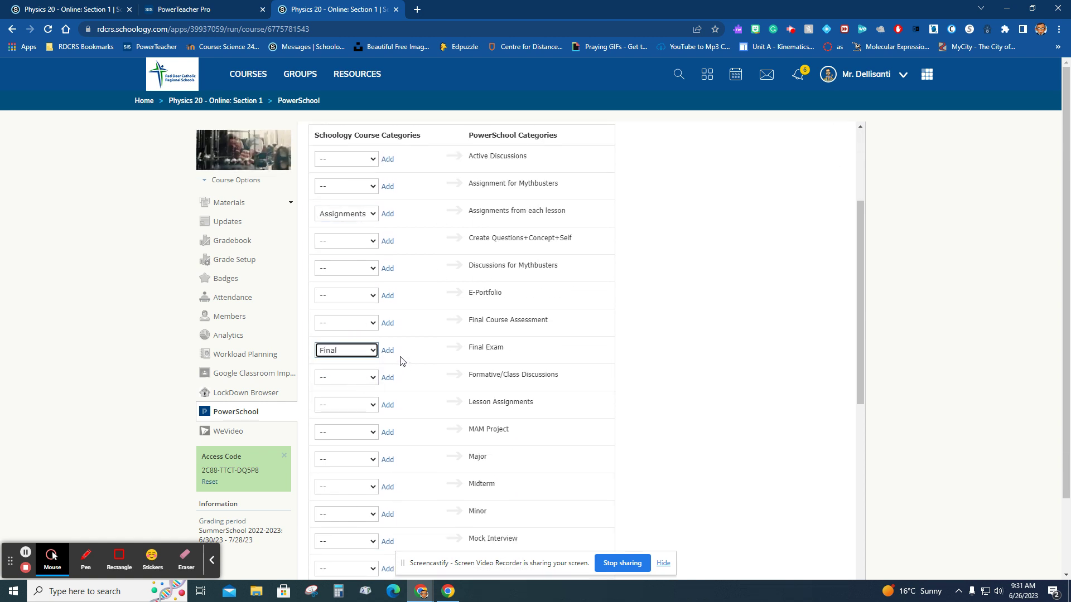
# Map Midterm to the Midterm category and Virtual Labs to the Virtual Labs category
pyautogui.scroll(-2, 400, 362)
pyautogui.click(357, 375)
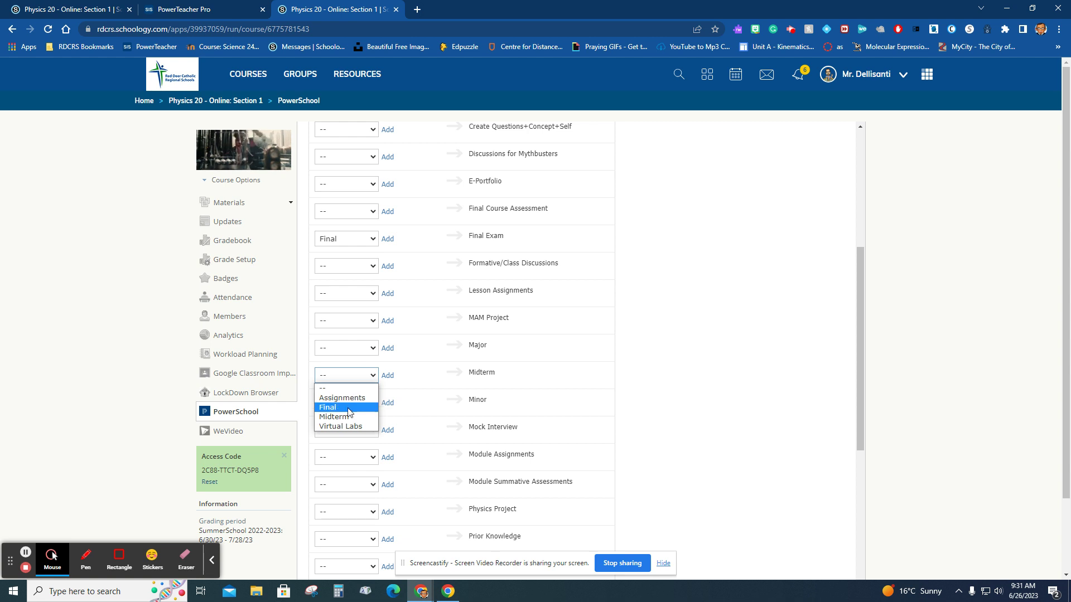
pyautogui.click(351, 415)
pyautogui.scroll(-2, 414, 349)
pyautogui.scroll(-5, 413, 350)
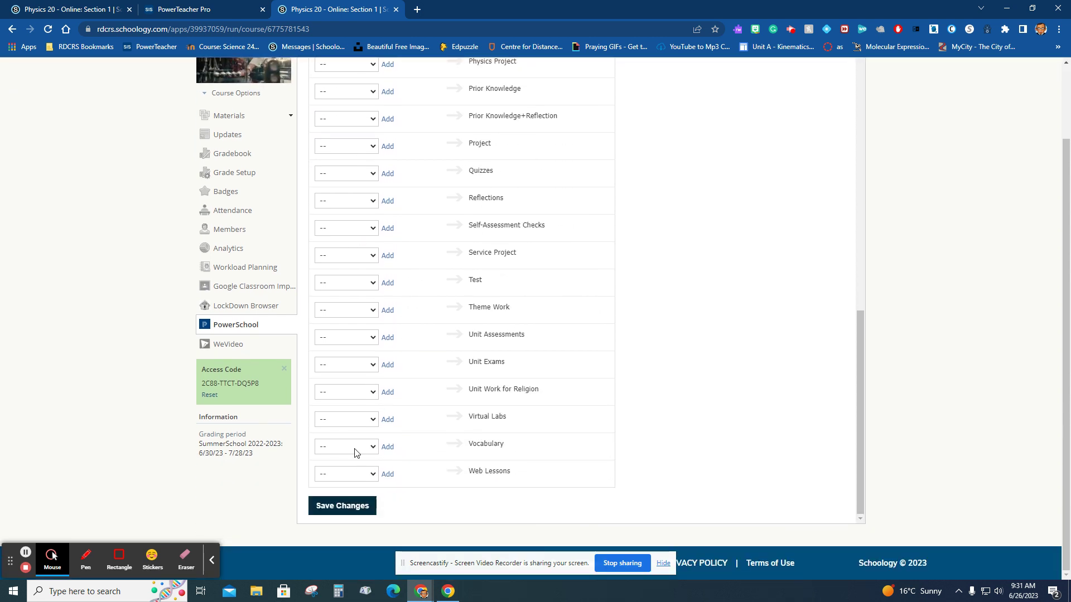
pyautogui.click(356, 419)
pyautogui.click(349, 470)
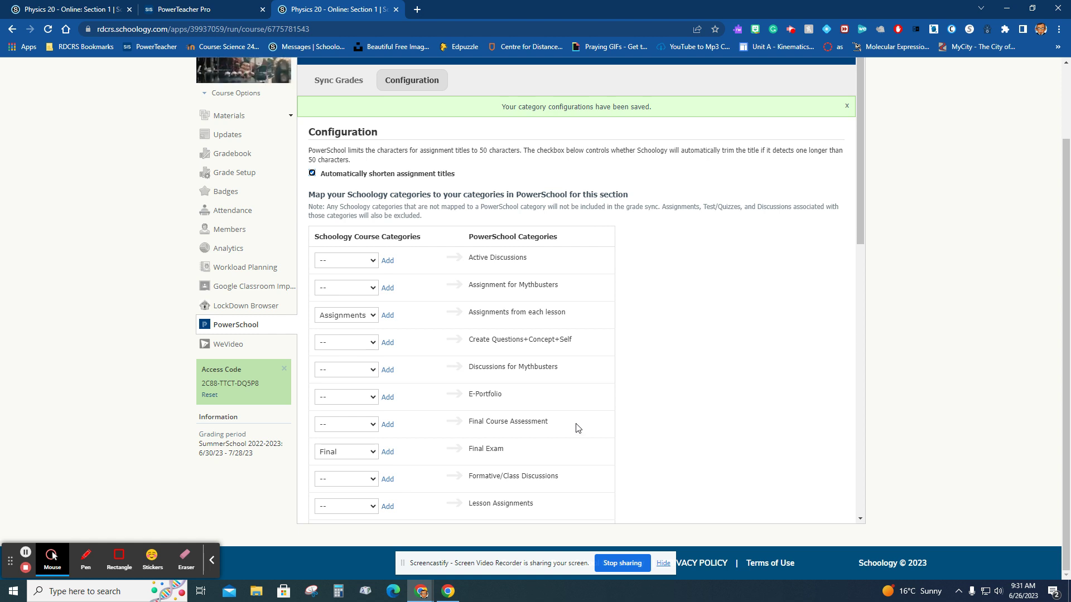
pyautogui.scroll(2, 465, 299)
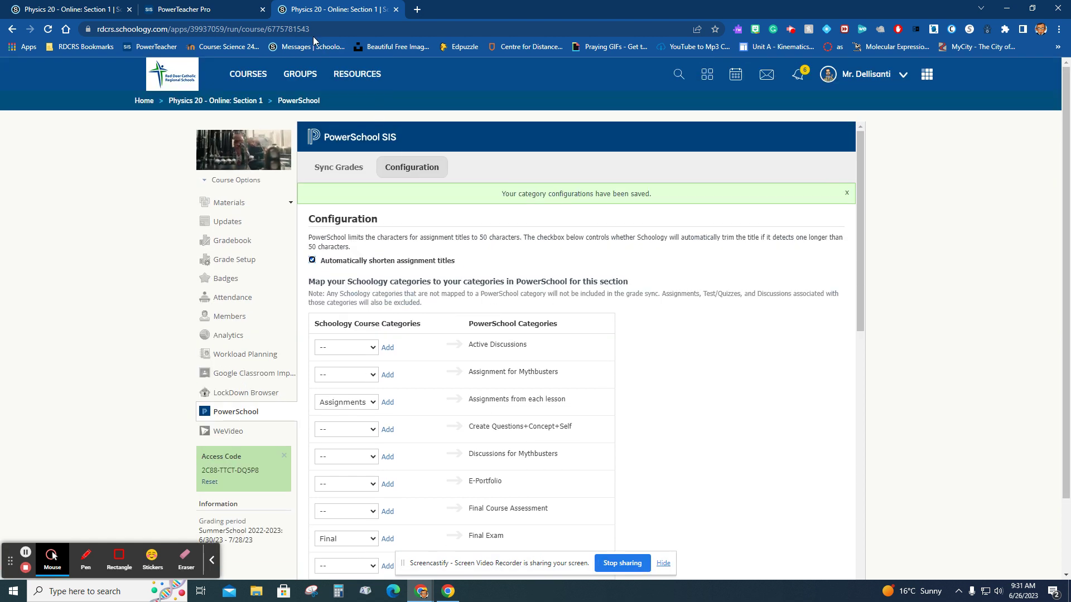
# Expand Unit 1-Review and open U1 Quiz #1 Review's editor, then cancel without saving
pyautogui.click(208, 102)
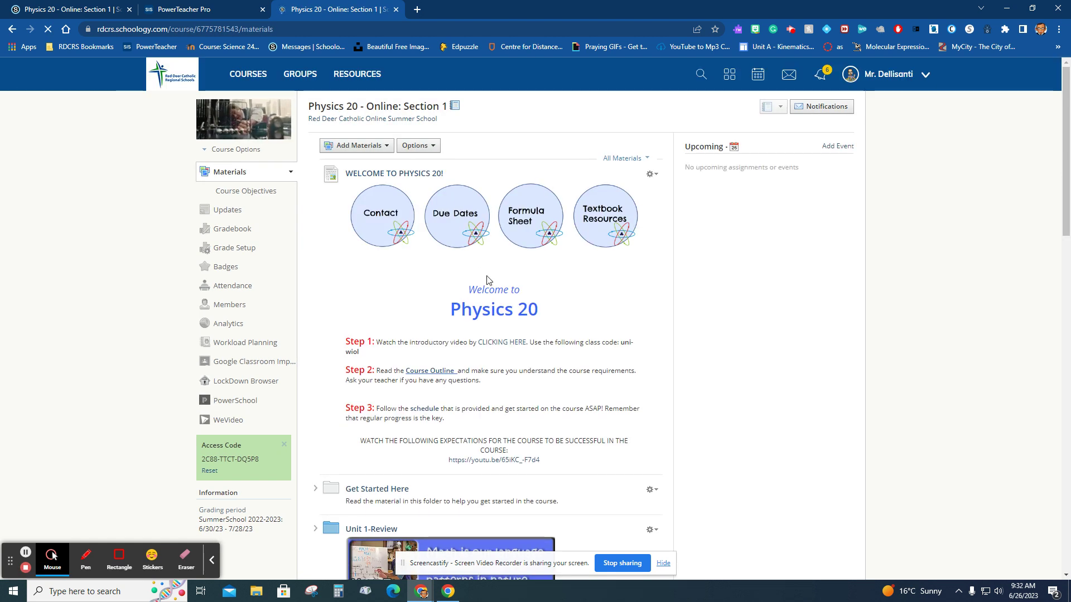
pyautogui.scroll(-6, 476, 291)
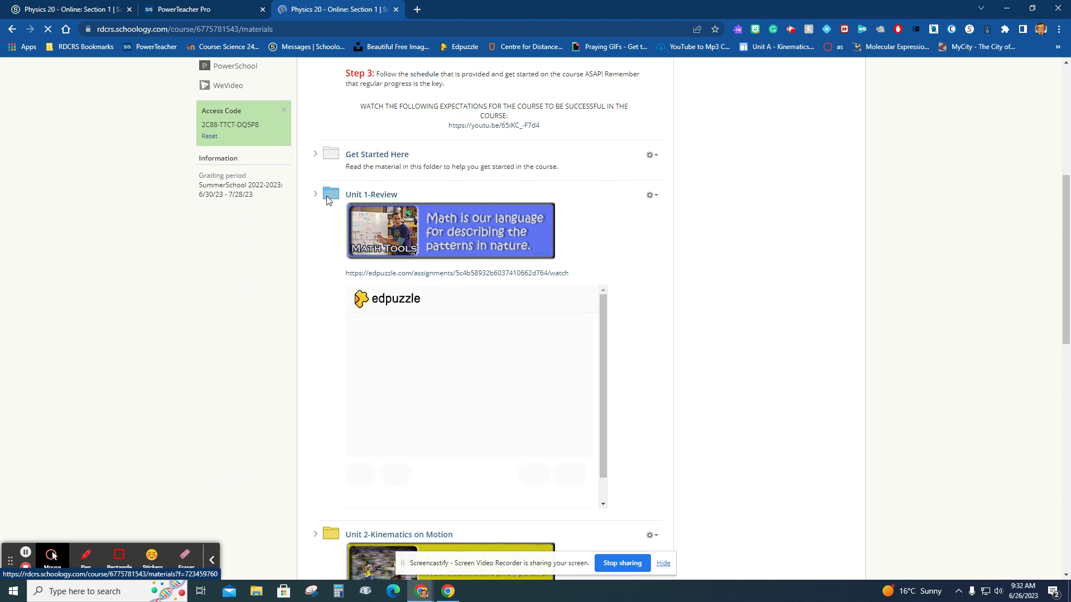
pyautogui.click(317, 199)
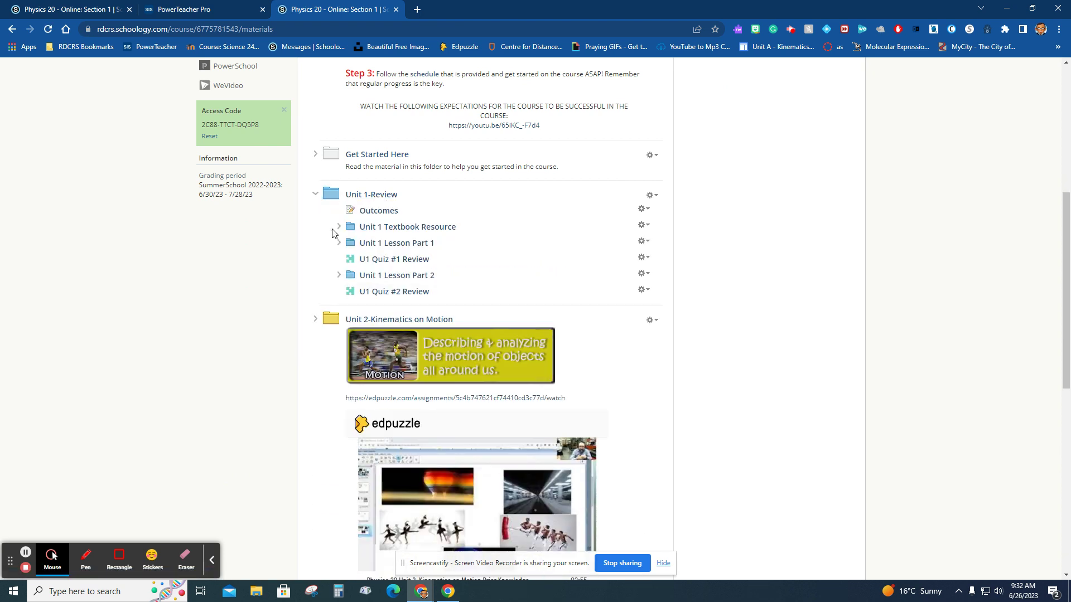
pyautogui.click(643, 257)
pyautogui.click(649, 275)
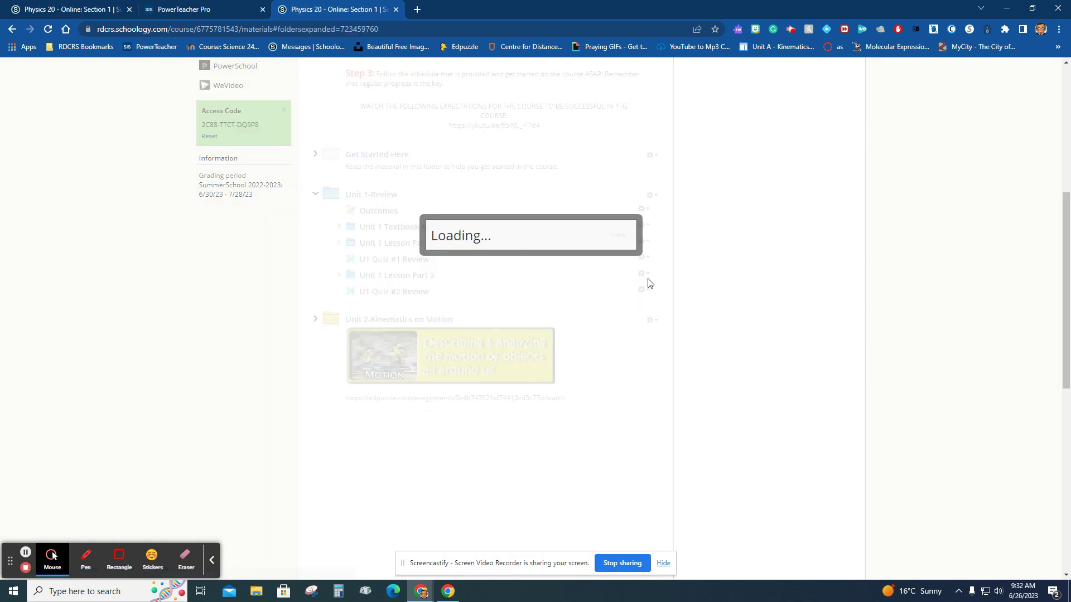
pyautogui.click(476, 210)
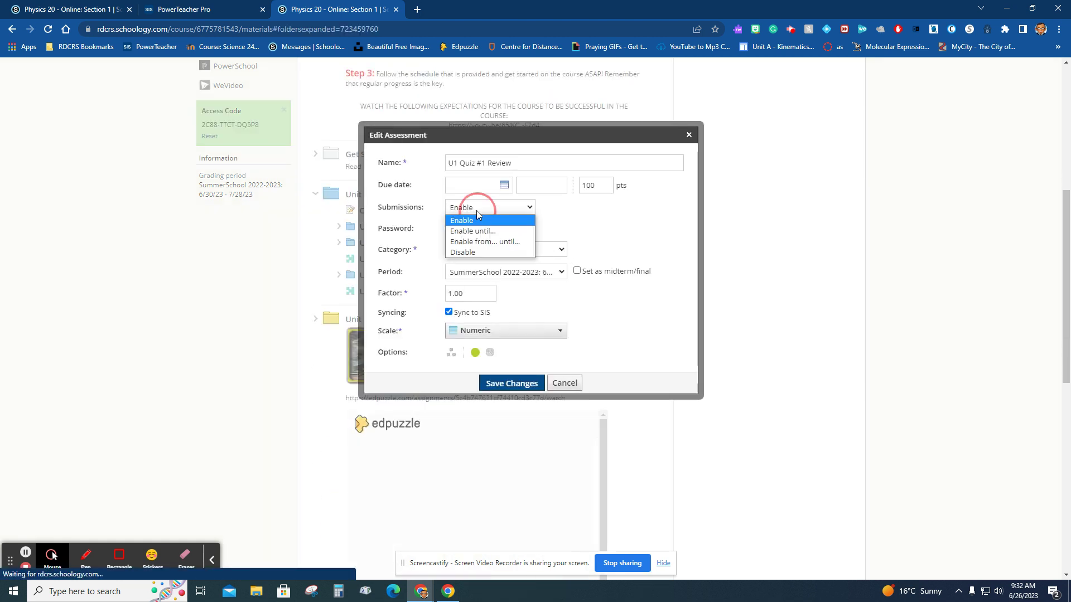
pyautogui.click(478, 214)
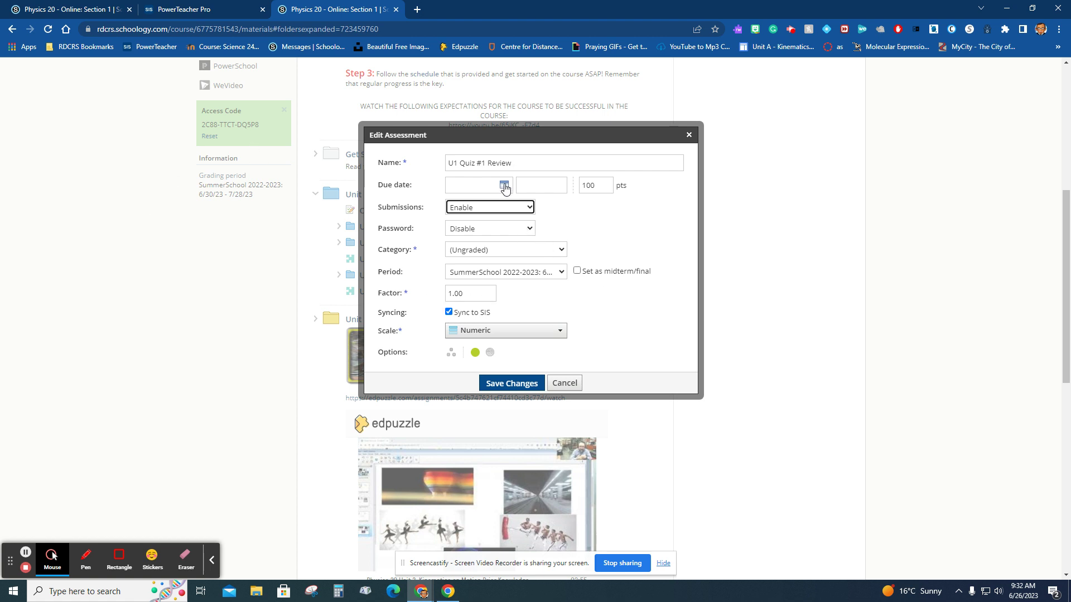
pyautogui.click(565, 382)
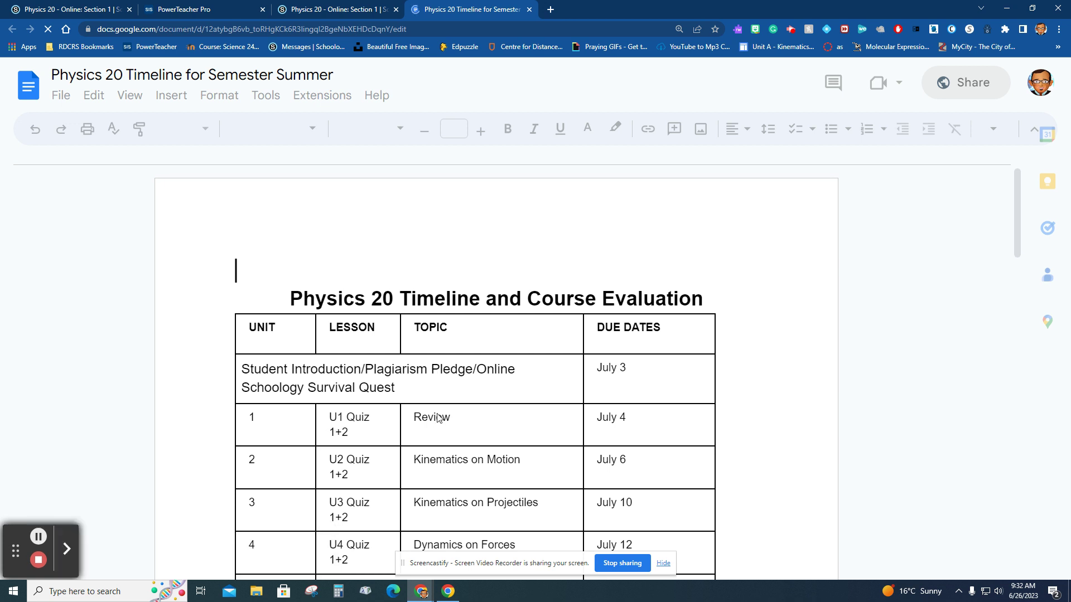
# Scroll the Physics 20 Timeline document down to the unit due dates table
pyautogui.scroll(-1, 456, 378)
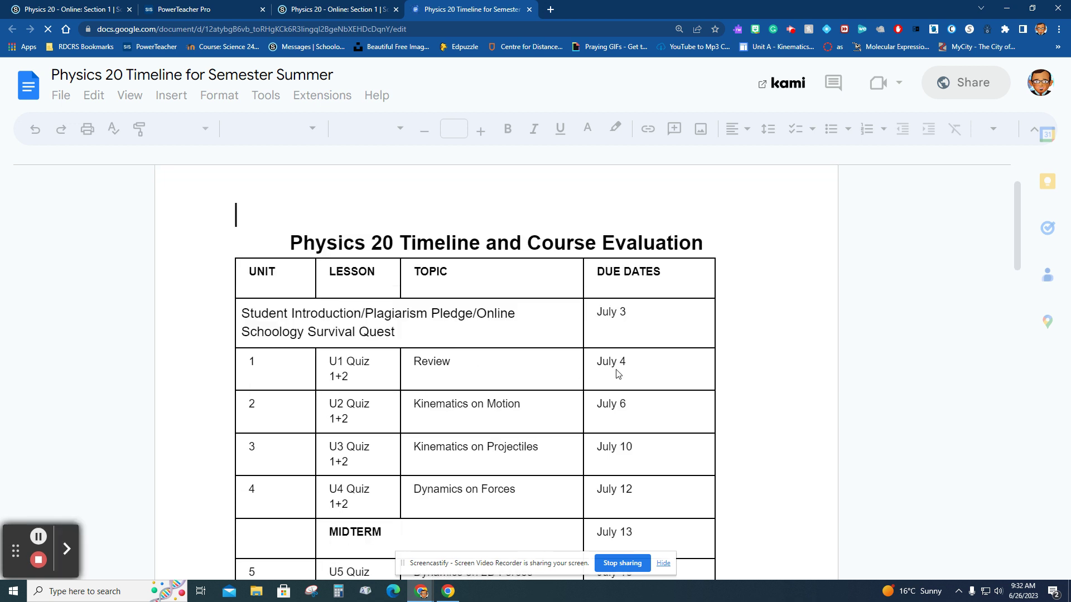
# Edit U1 Quiz #1 Review to be due July 4, 2023 at 11:59 PM in the Assignments category
pyautogui.click(331, 12)
pyautogui.scroll(-5, 435, 323)
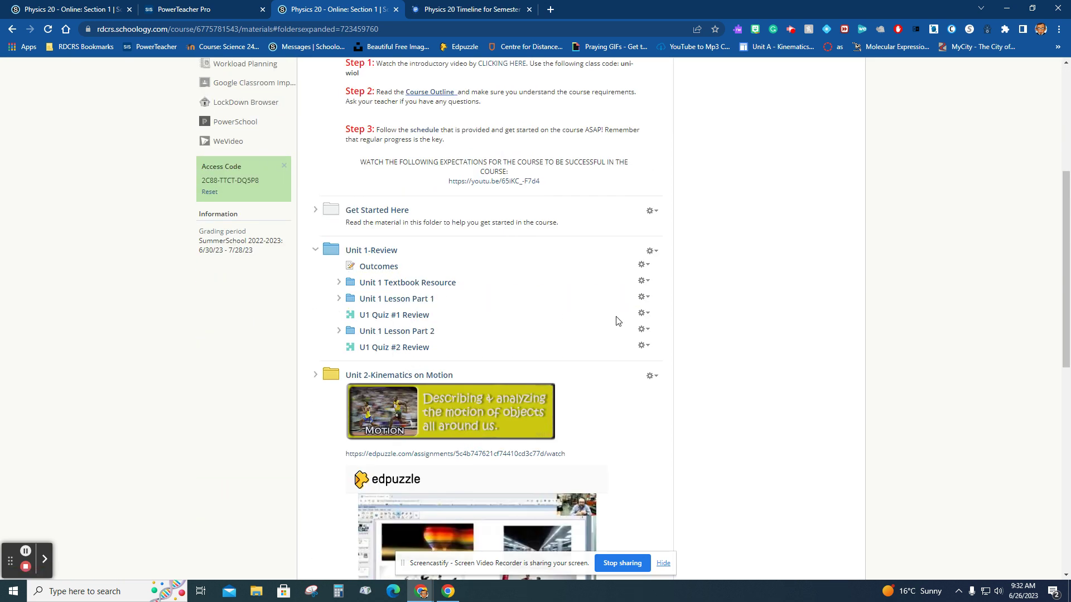
pyautogui.click(643, 314)
pyautogui.click(648, 336)
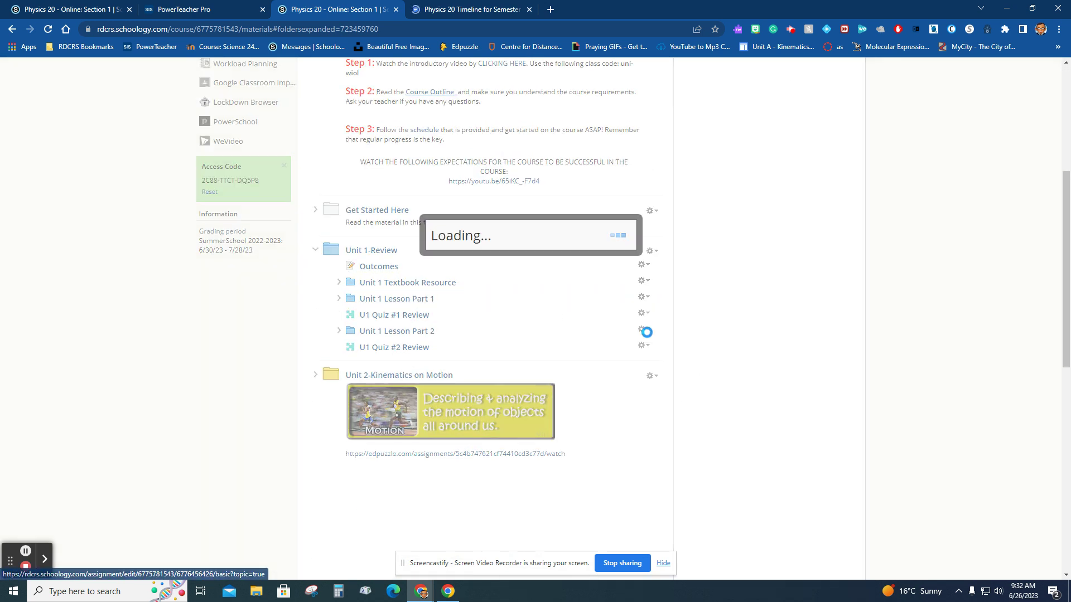
pyautogui.click(504, 186)
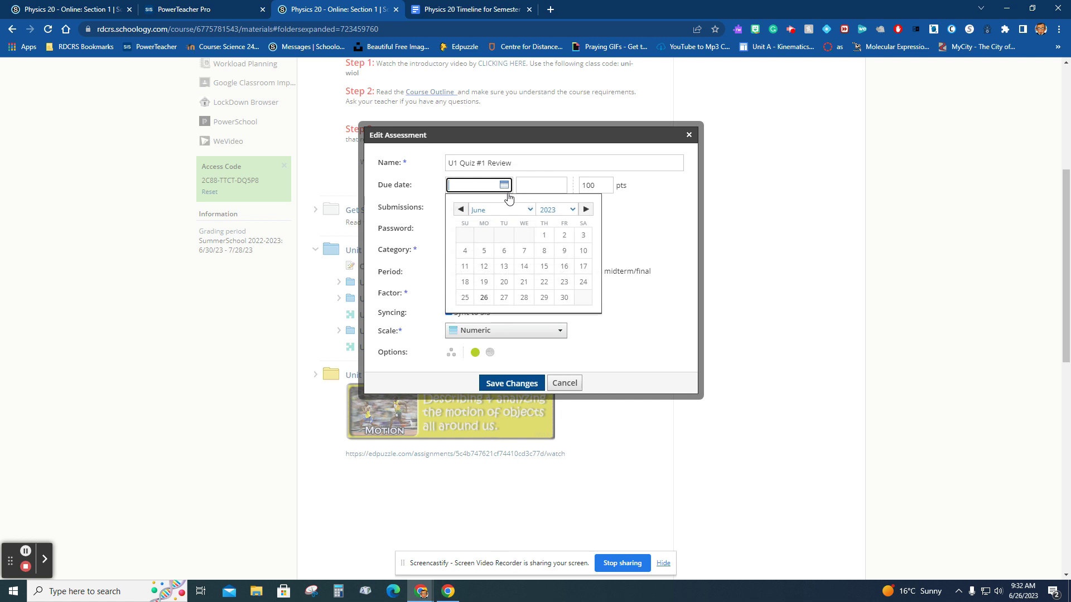
pyautogui.click(586, 210)
pyautogui.click(505, 250)
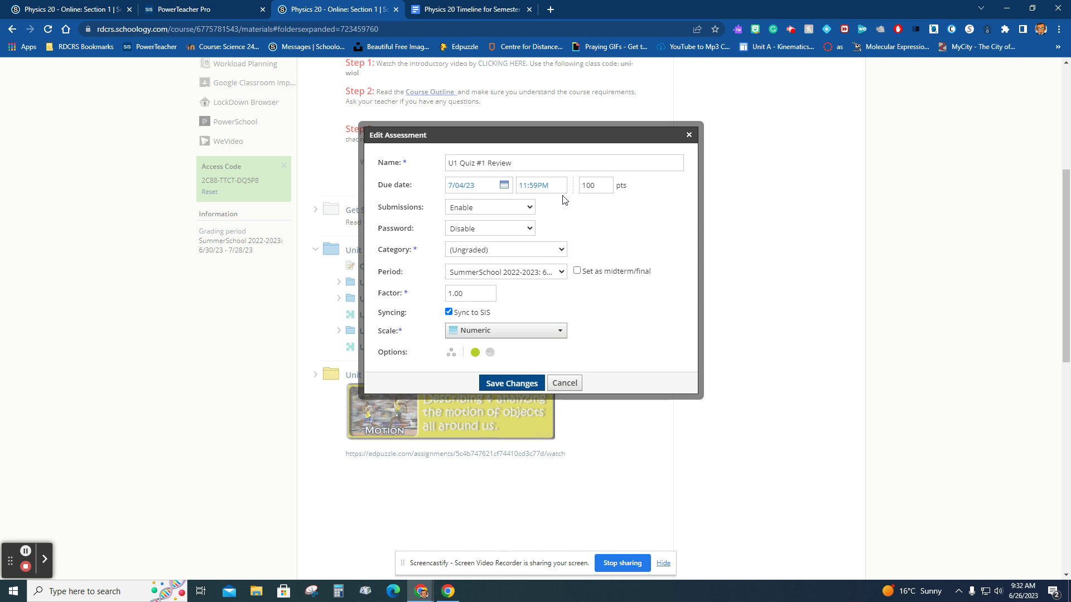
pyautogui.click(512, 255)
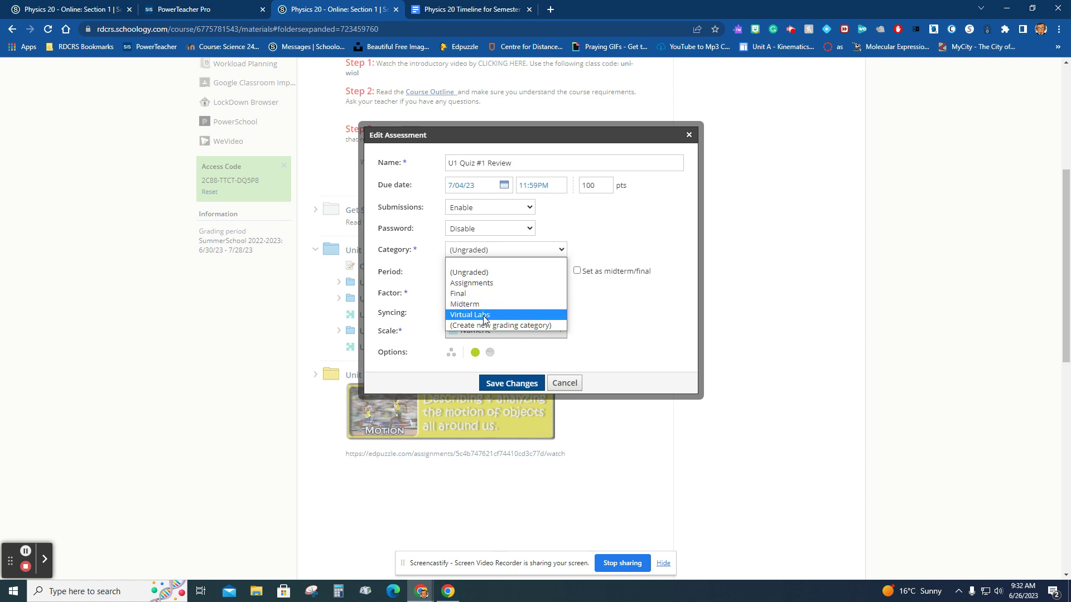
pyautogui.click(475, 284)
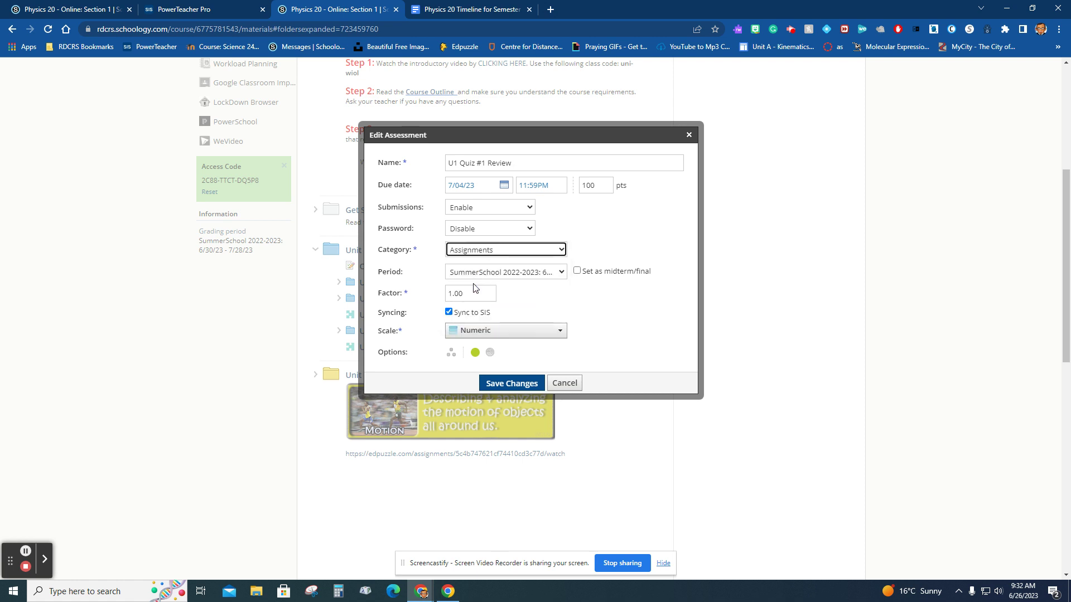
pyautogui.click(495, 384)
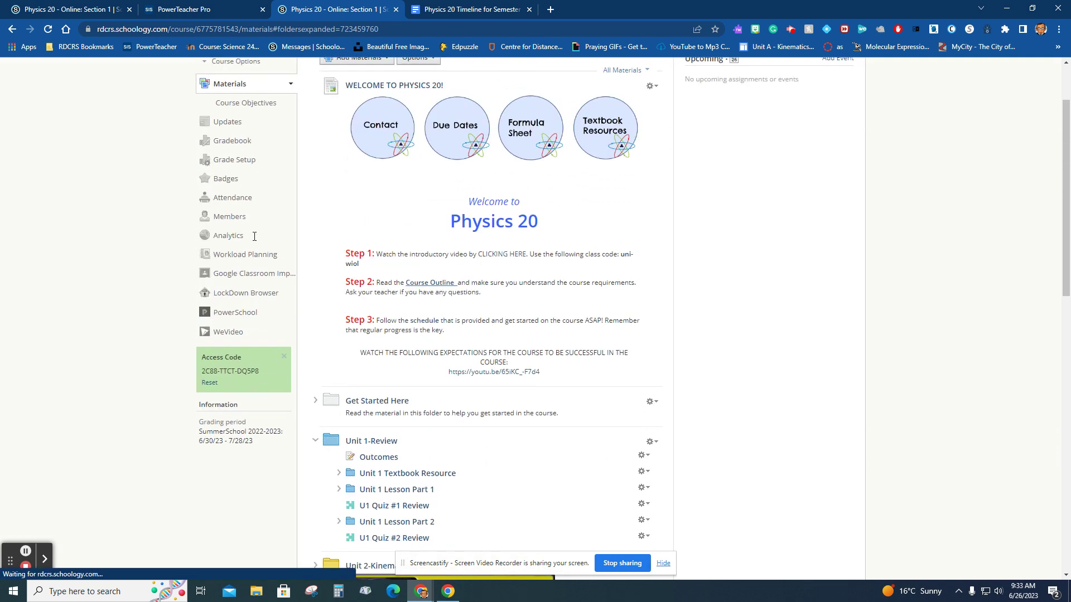
# Filter the Physics 20 gradebook to SummerSchool 2022-2023 and open Bulk Edit for all assignments
pyautogui.click(236, 178)
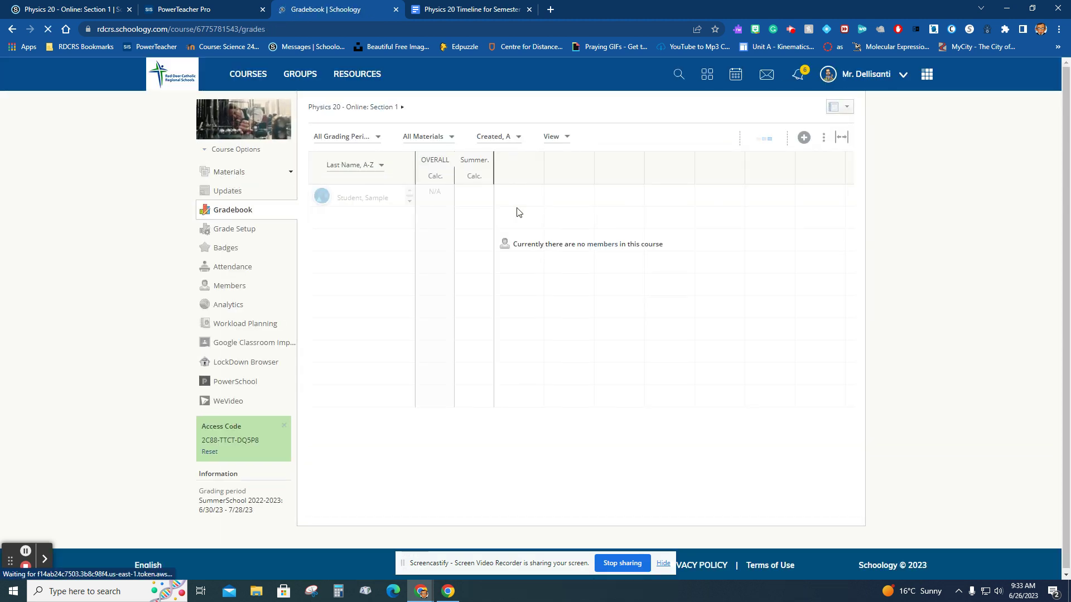
pyautogui.click(379, 140)
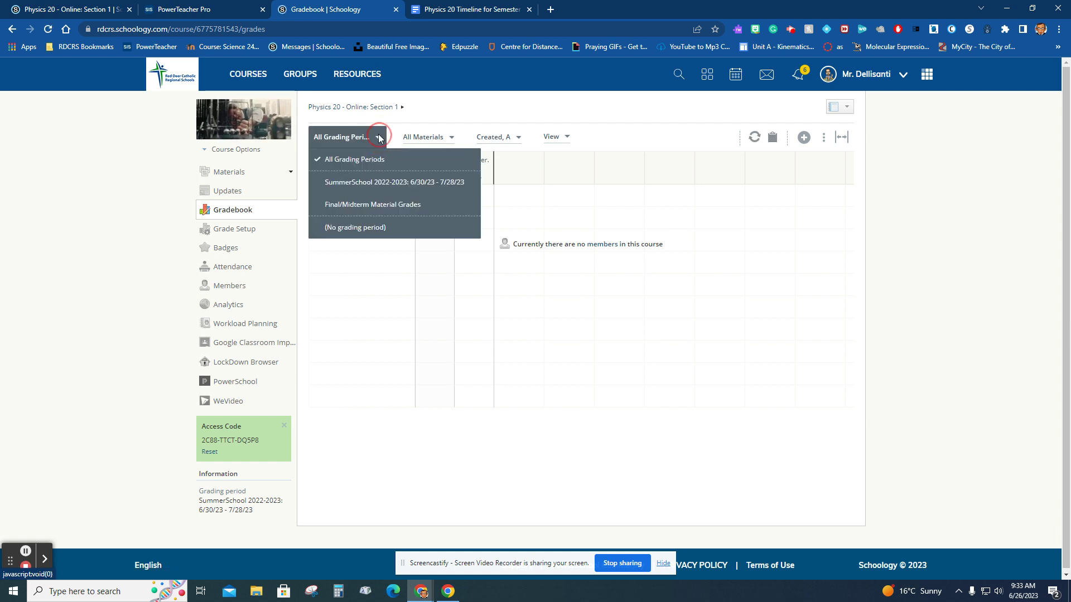
pyautogui.click(390, 183)
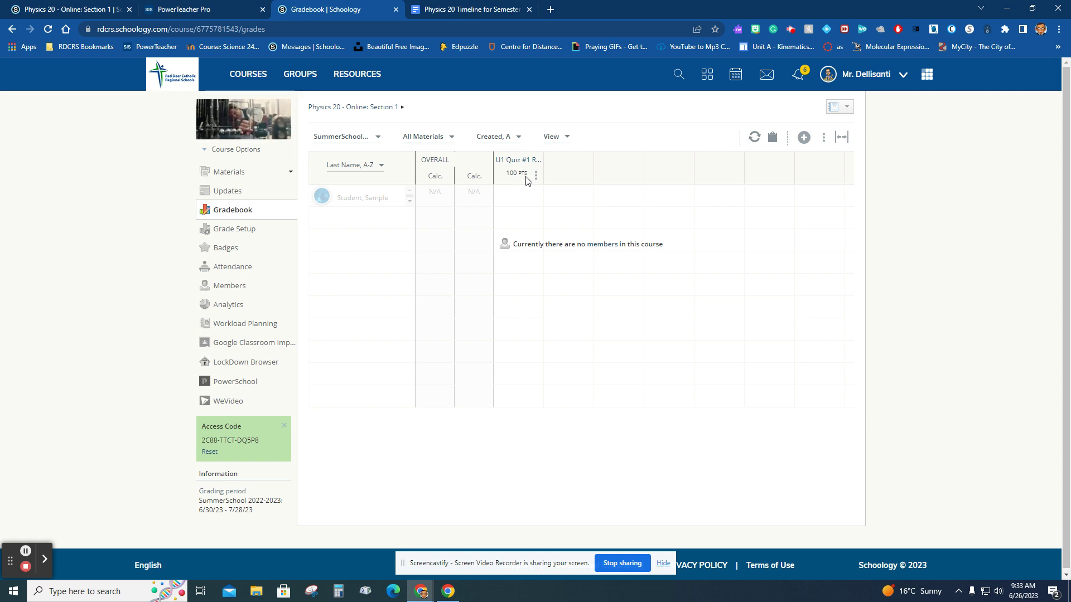
pyautogui.click(825, 138)
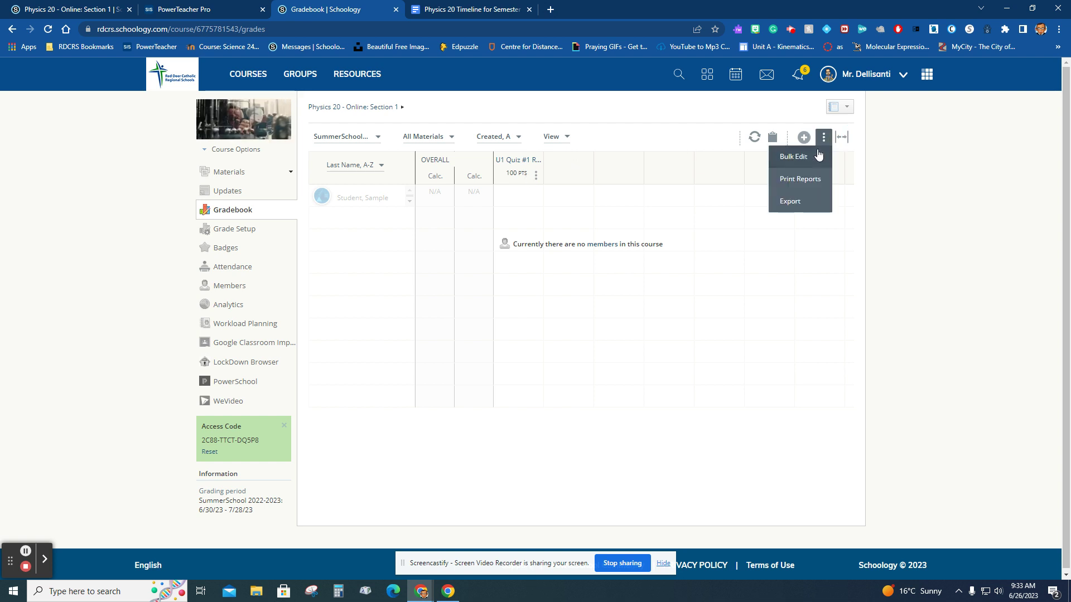
pyautogui.click(815, 160)
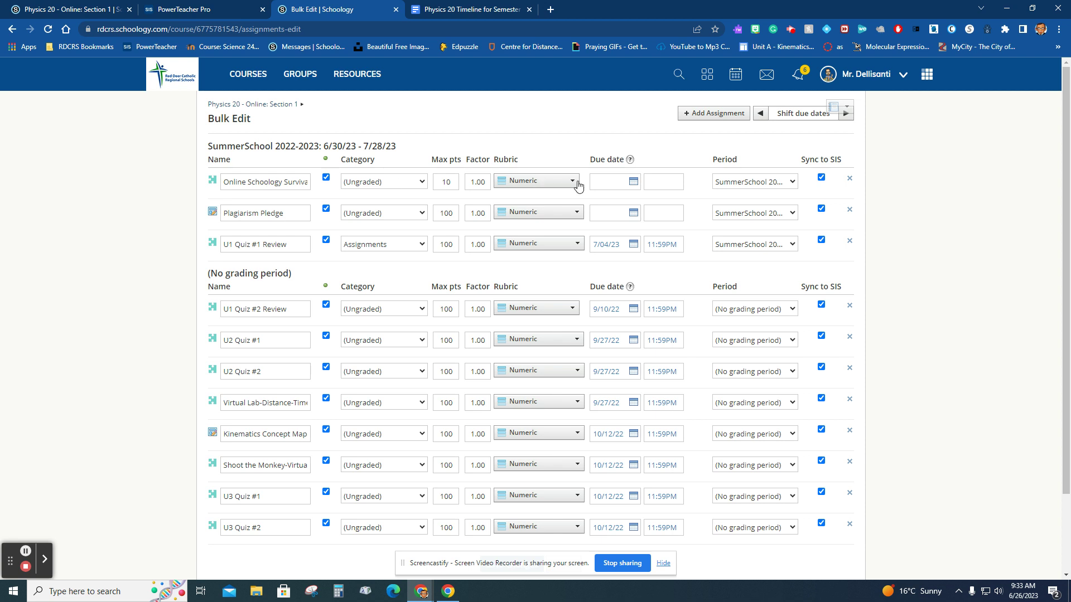
# In Bulk Edit, make the first assignment due July 3, 2023, then check the timeline document
pyautogui.click(614, 182)
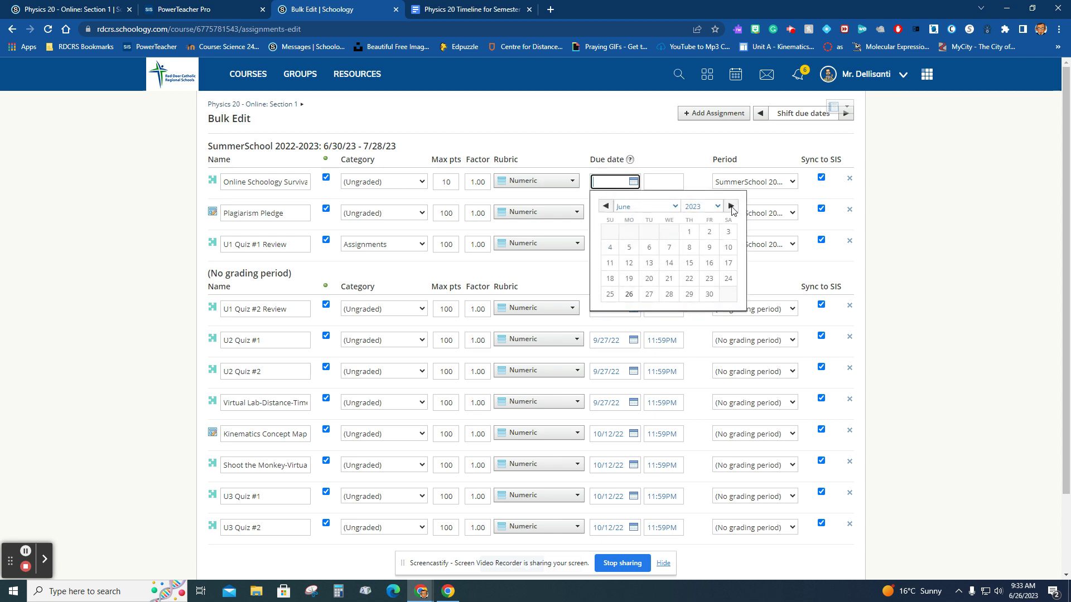
pyautogui.click(731, 207)
pyautogui.click(629, 248)
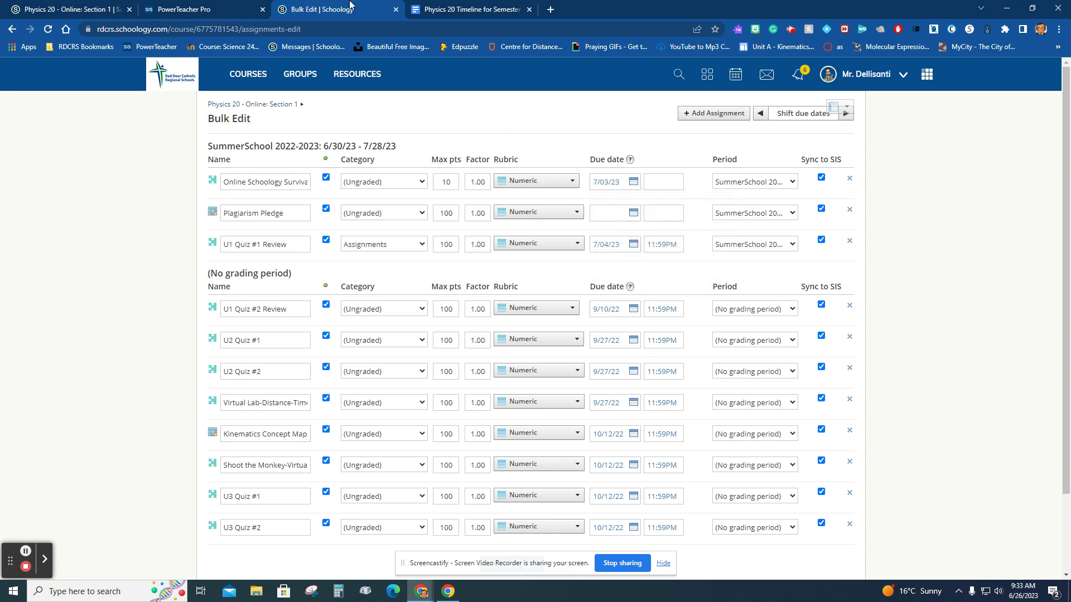
pyautogui.click(450, 11)
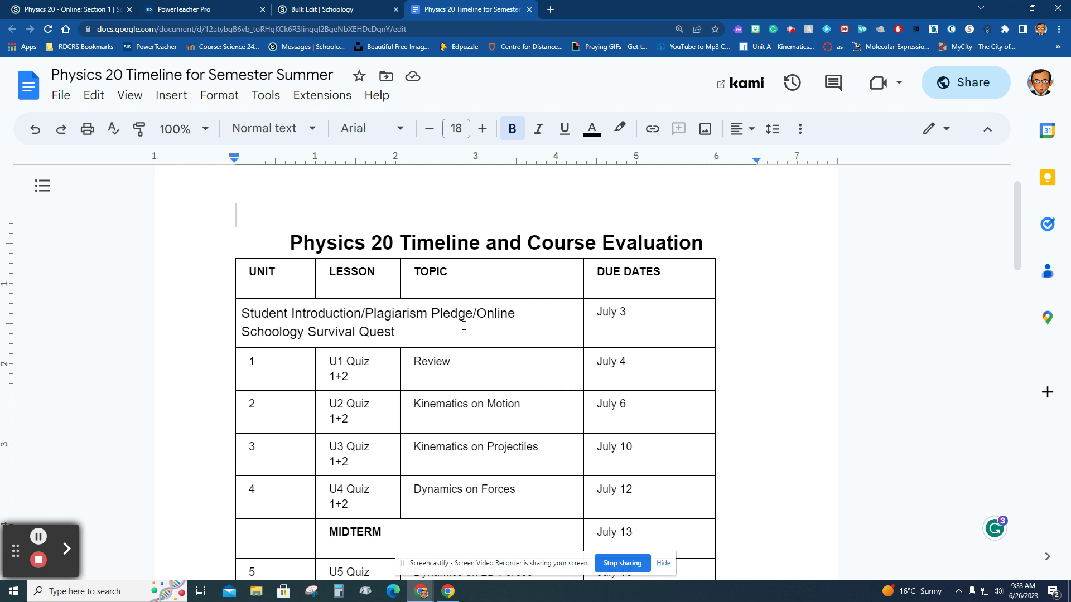
# Back on Bulk Edit, make the Plagiarism Pledge due July 3, 2023
pyautogui.click(337, 11)
pyautogui.click(632, 214)
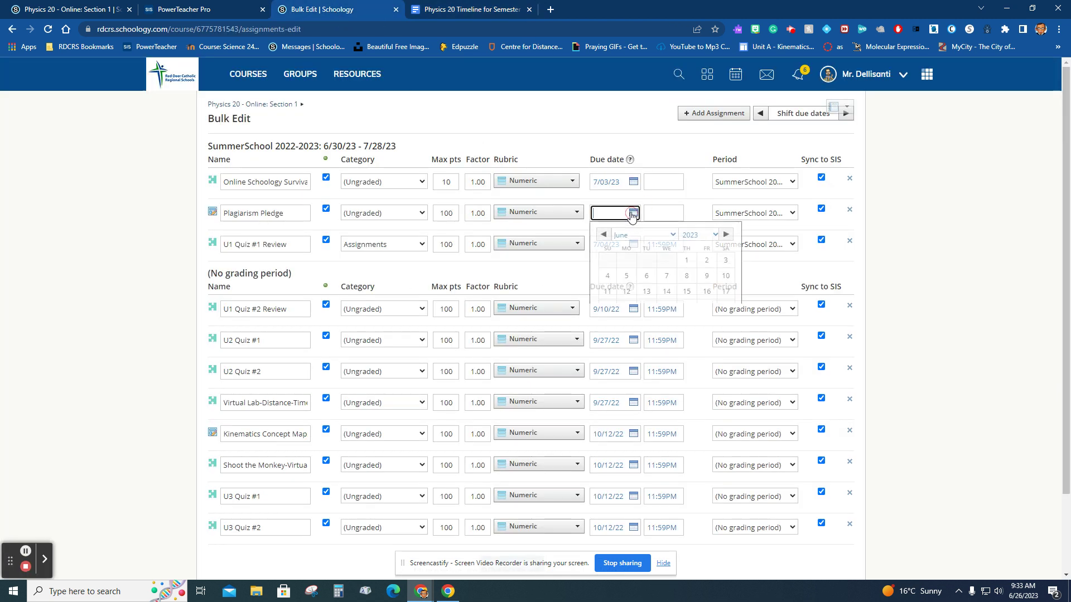
pyautogui.click(730, 238)
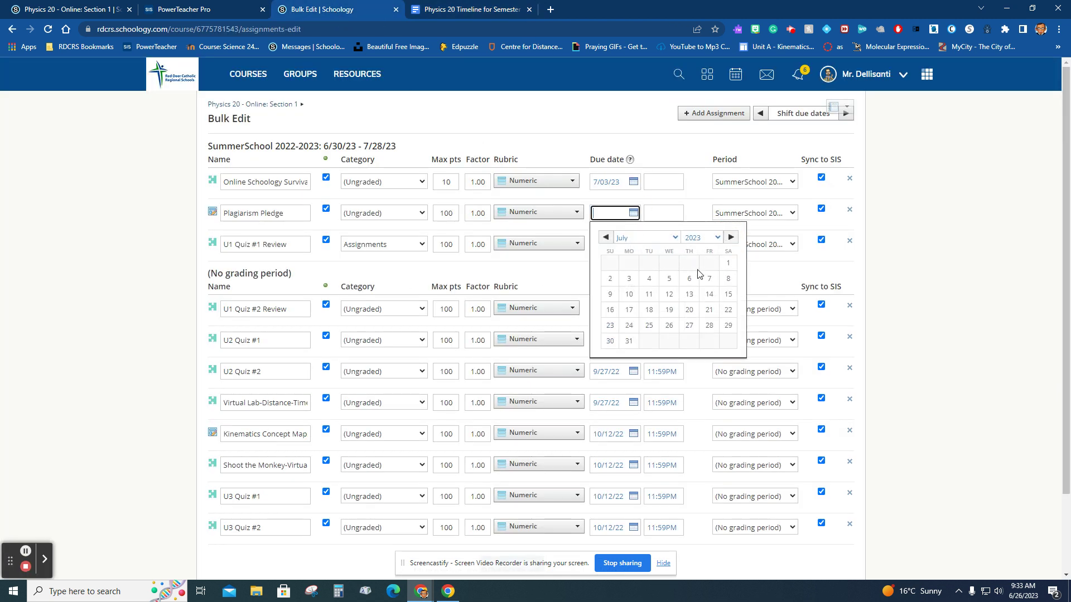
pyautogui.click(628, 279)
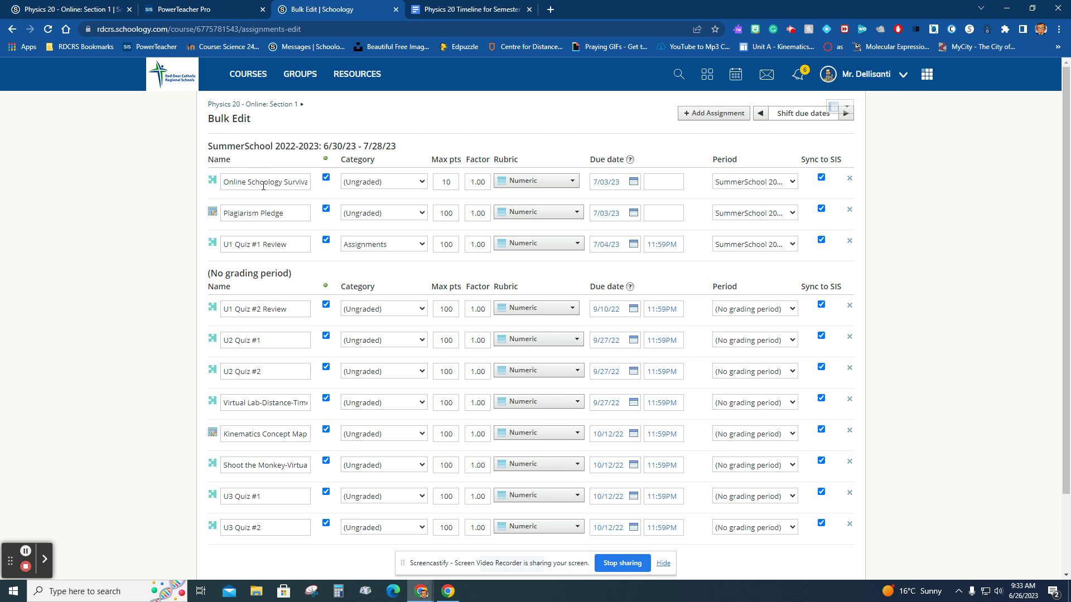
pyautogui.scroll(-1, 345, 262)
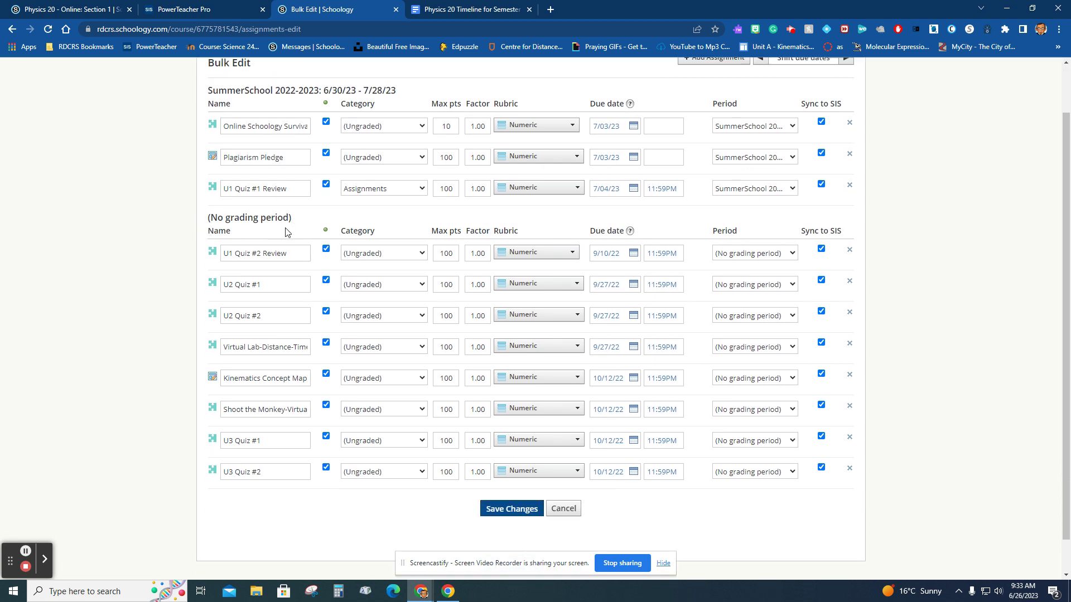
# Put U1 Quiz #2 Review in the SummerSchool period, due July 4, 2023
pyautogui.click(766, 254)
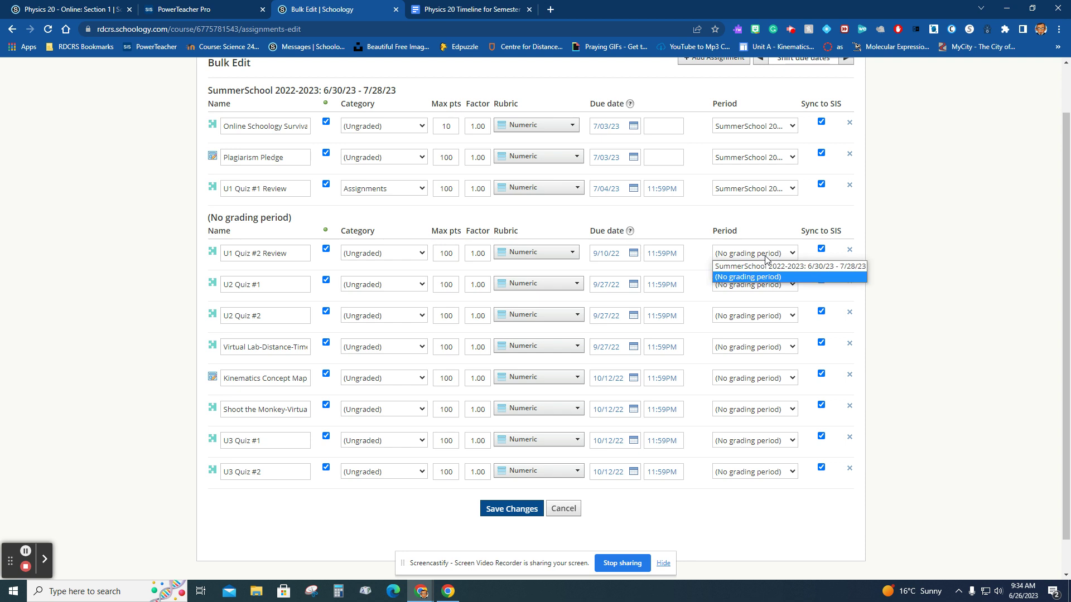
pyautogui.click(760, 265)
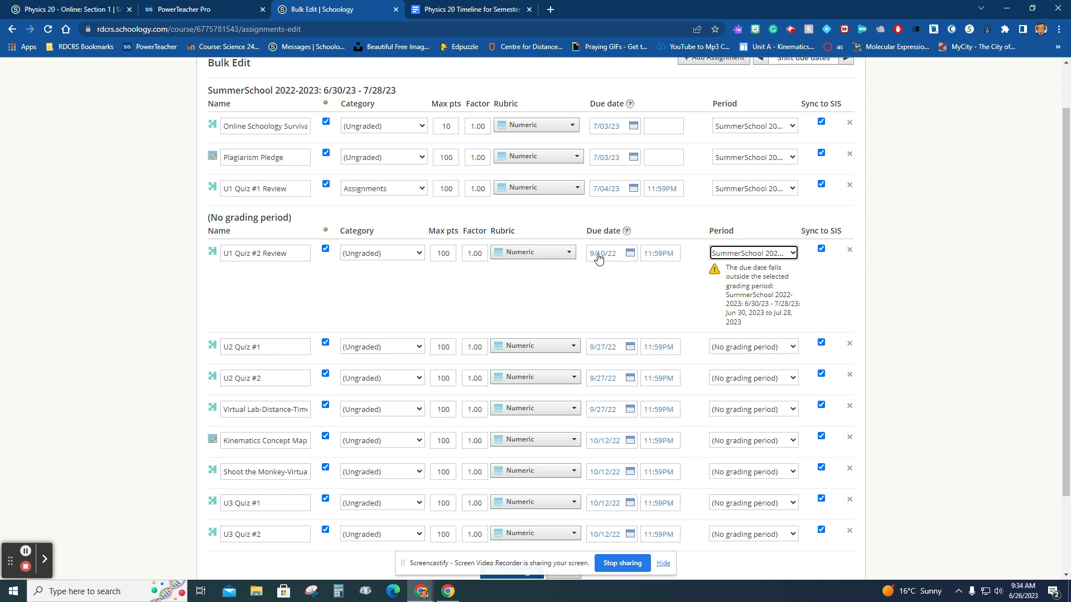
pyautogui.click(597, 258)
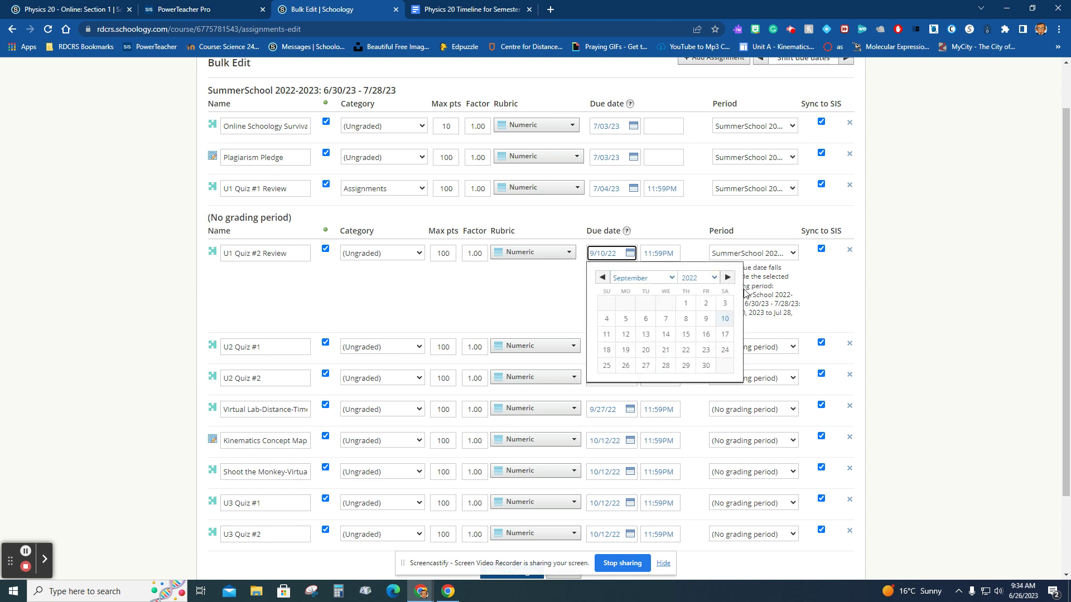
pyautogui.click(717, 279)
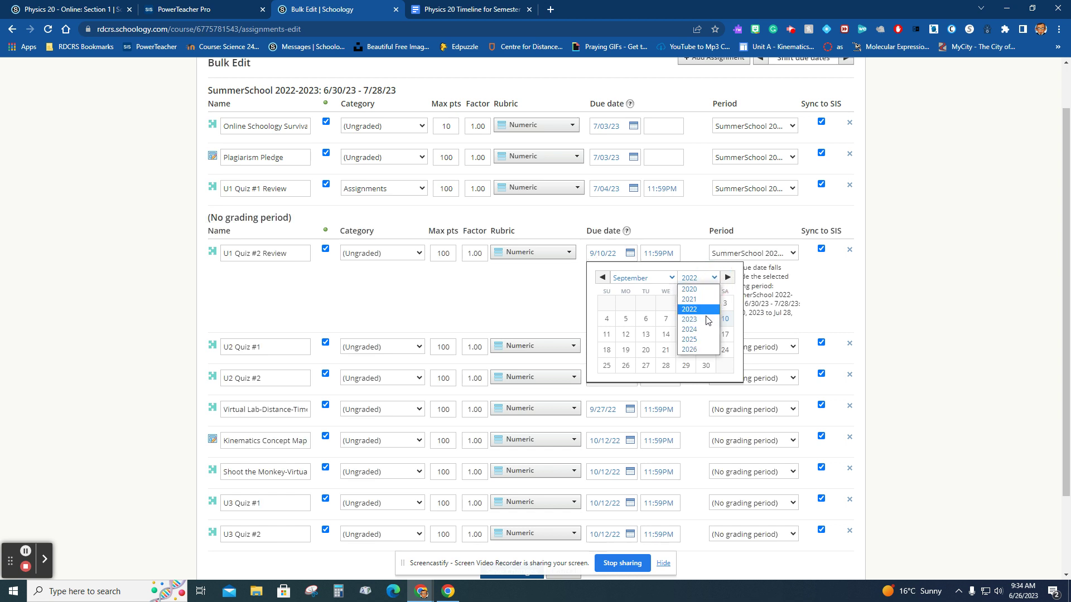
pyautogui.click(700, 319)
pyautogui.click(662, 279)
pyautogui.click(639, 350)
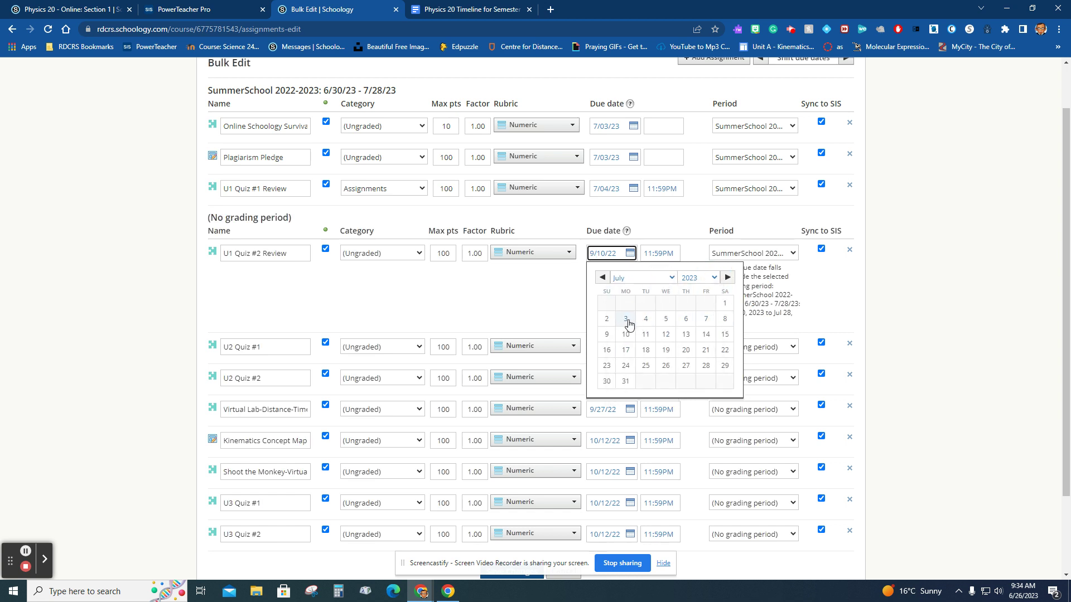
pyautogui.click(626, 319)
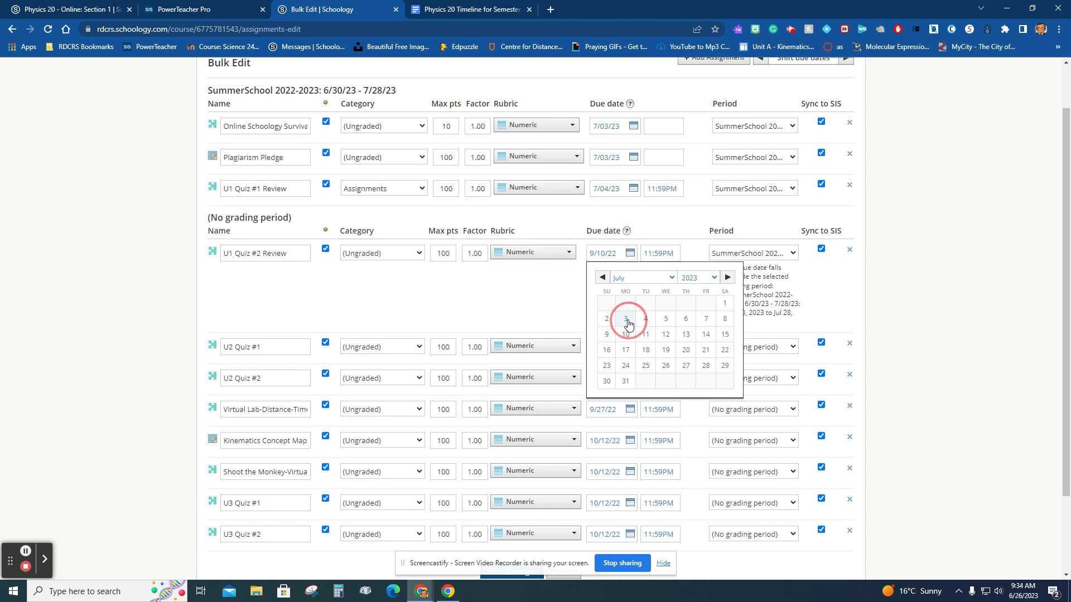
pyautogui.click(633, 253)
pyautogui.click(642, 321)
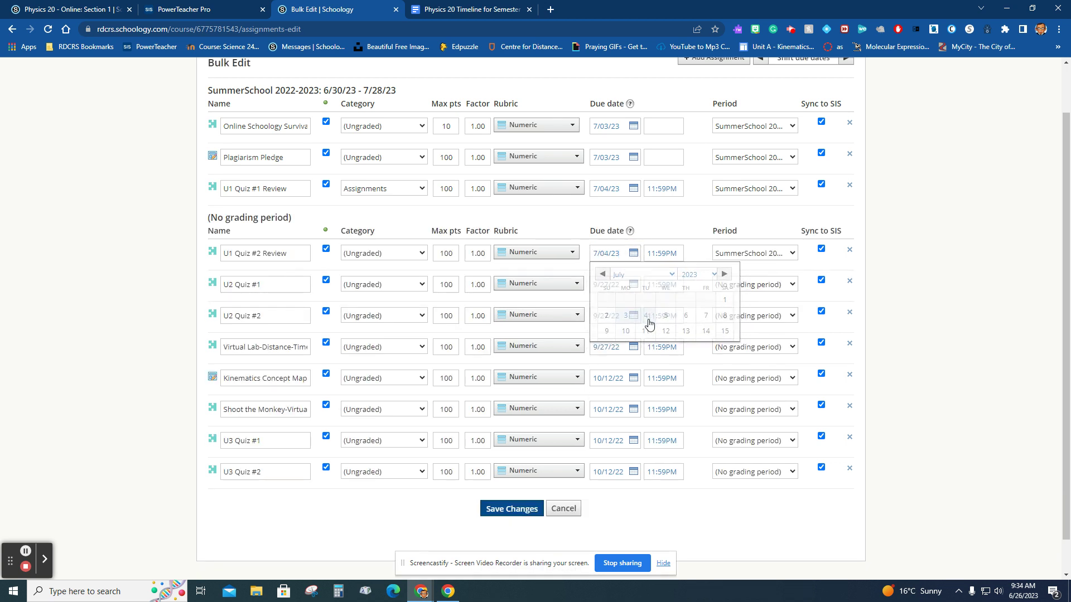
# Make U2 Quiz #1 due July 6, 2023 in the SummerSchool period
pyautogui.click(633, 286)
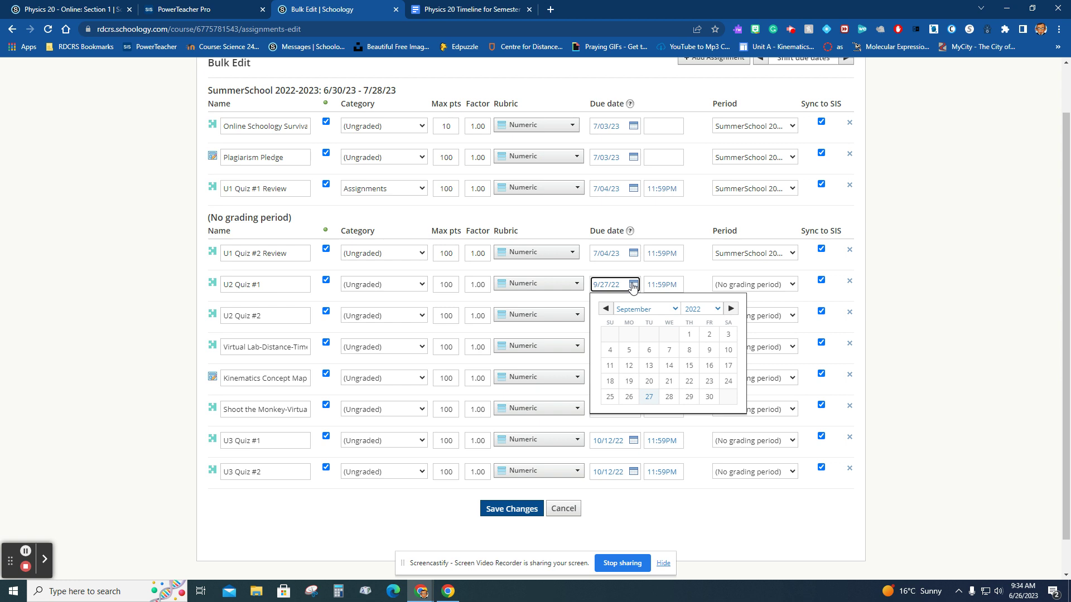
pyautogui.click(474, 9)
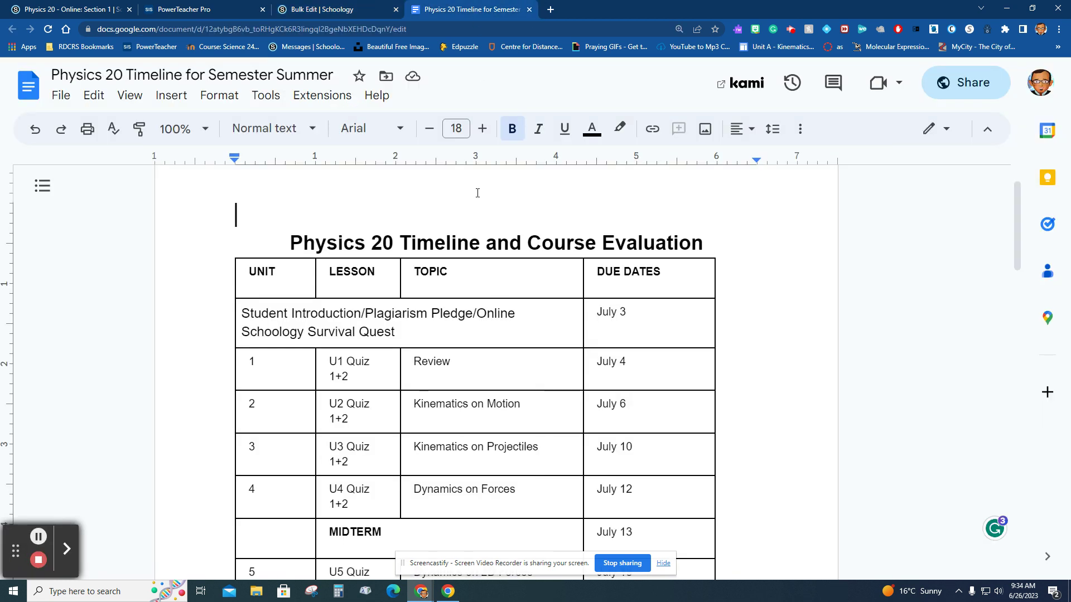
pyautogui.click(309, 10)
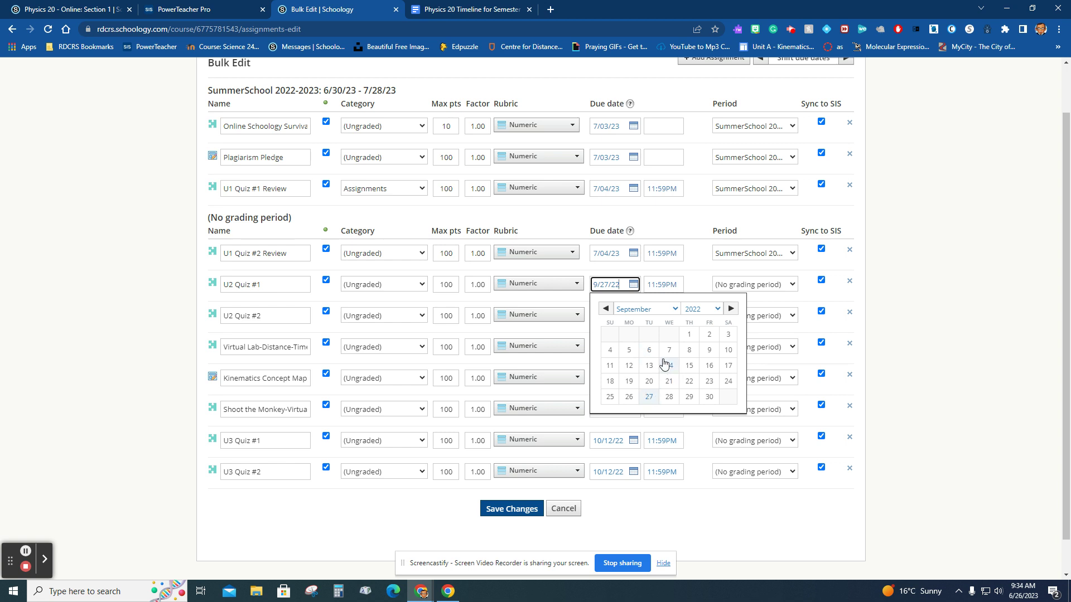
pyautogui.click(731, 309)
pyautogui.click(701, 309)
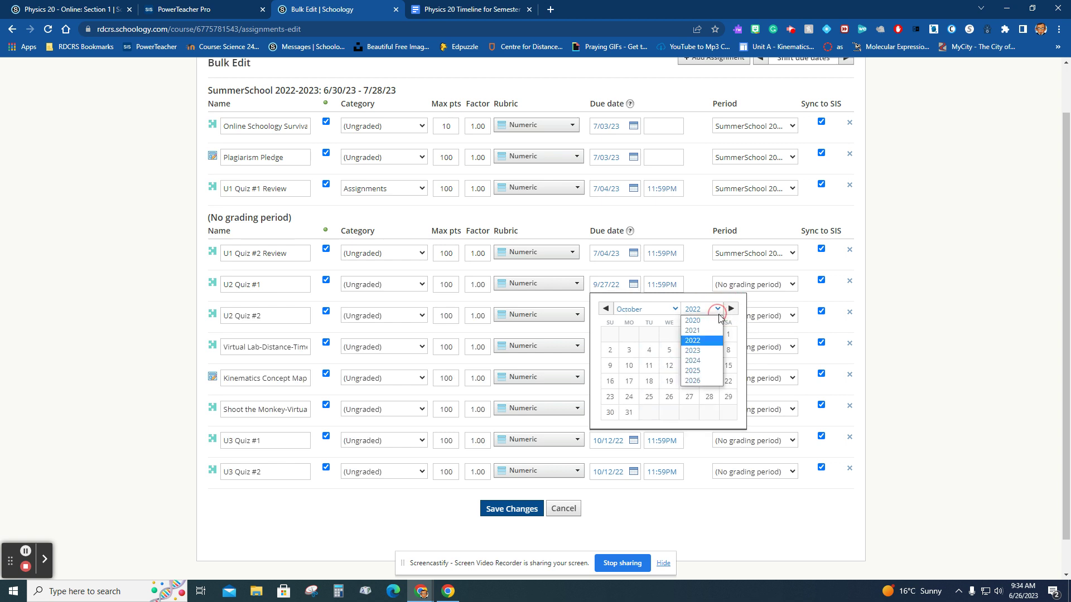
pyautogui.click(694, 349)
pyautogui.click(645, 309)
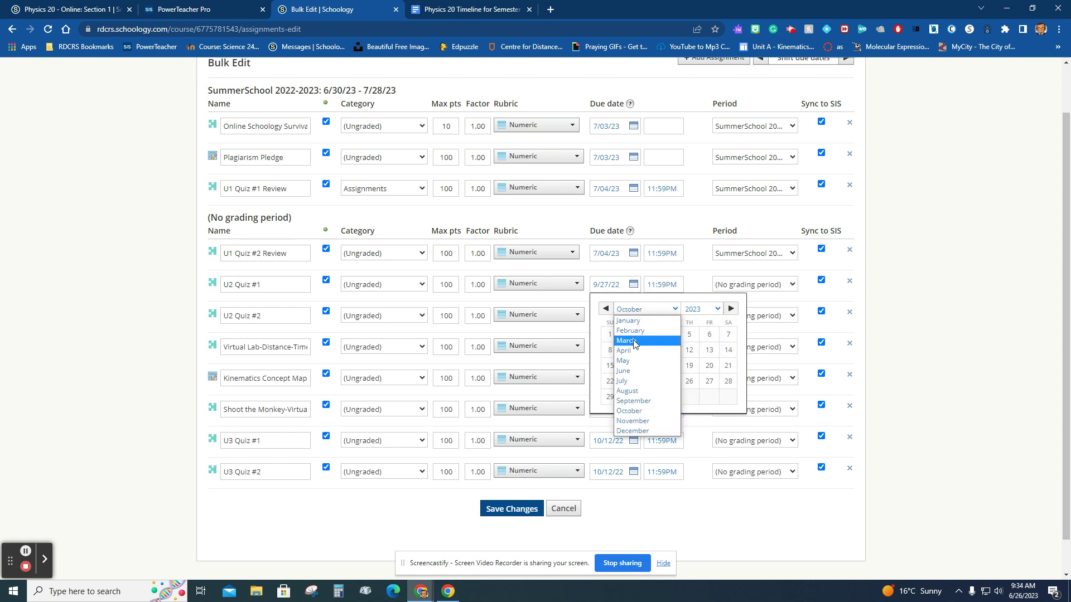
pyautogui.click(622, 381)
pyautogui.click(690, 351)
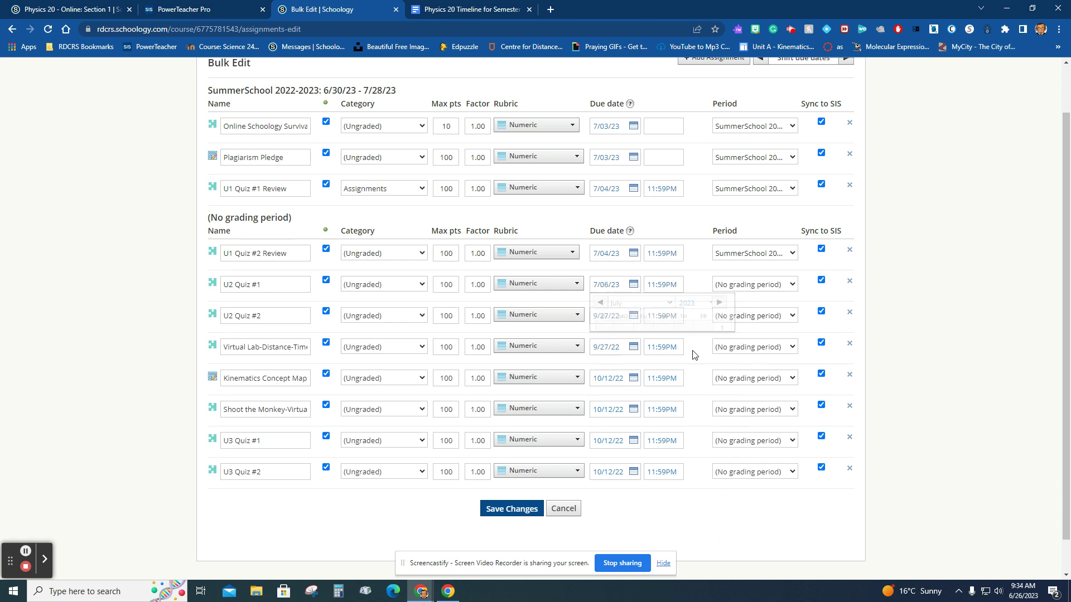
pyautogui.click(754, 285)
pyautogui.click(742, 297)
# Save the bulk edits, view the SummerSchool 2022-2023 gradebook, and return to Physics 20 - Online: Section 1 materials
pyautogui.click(512, 509)
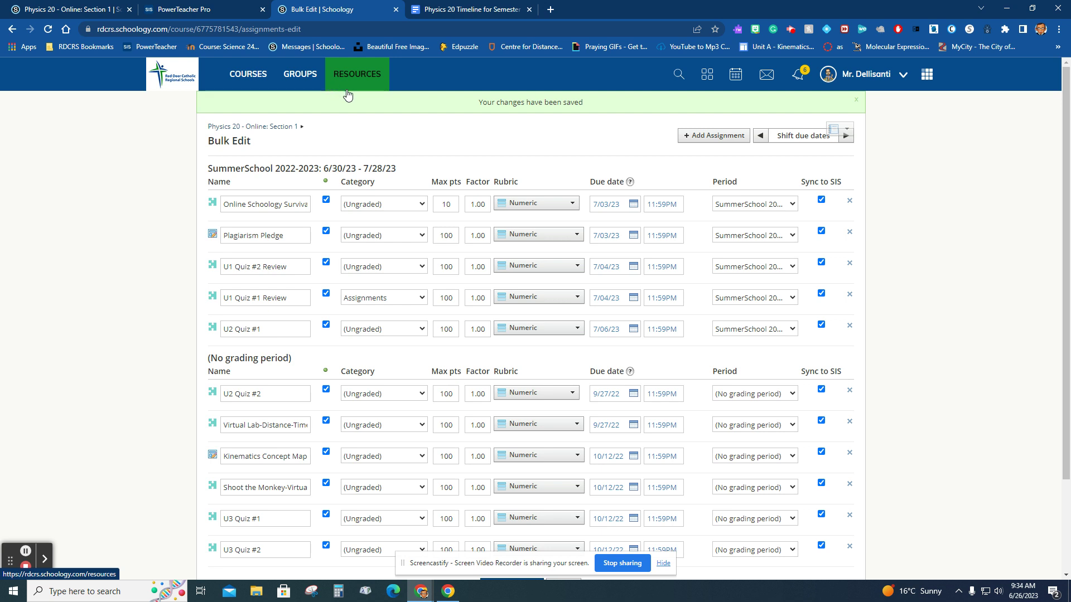
pyautogui.click(261, 128)
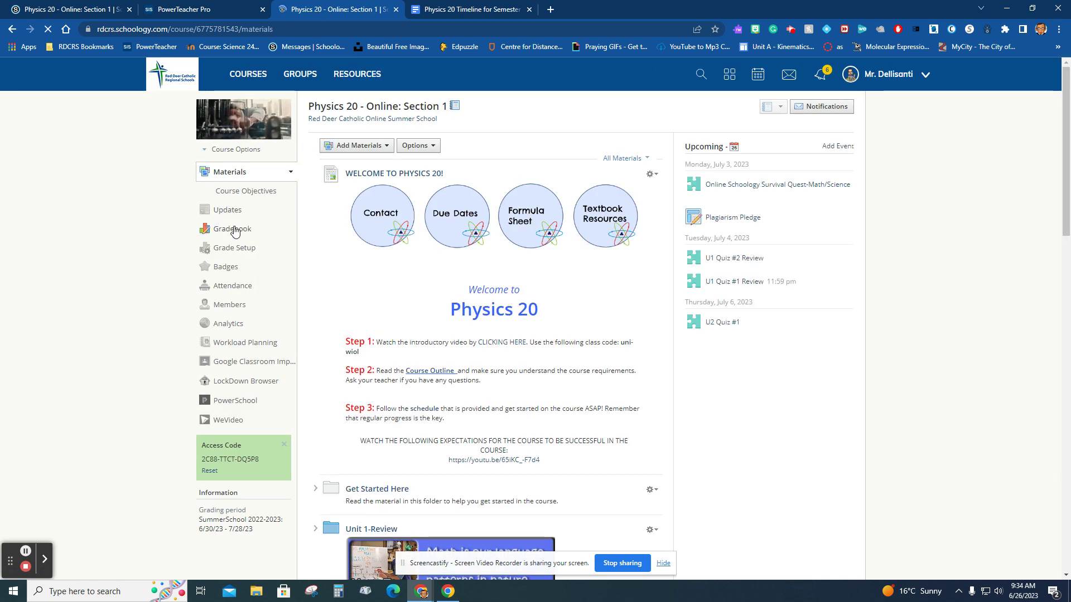
pyautogui.click(234, 230)
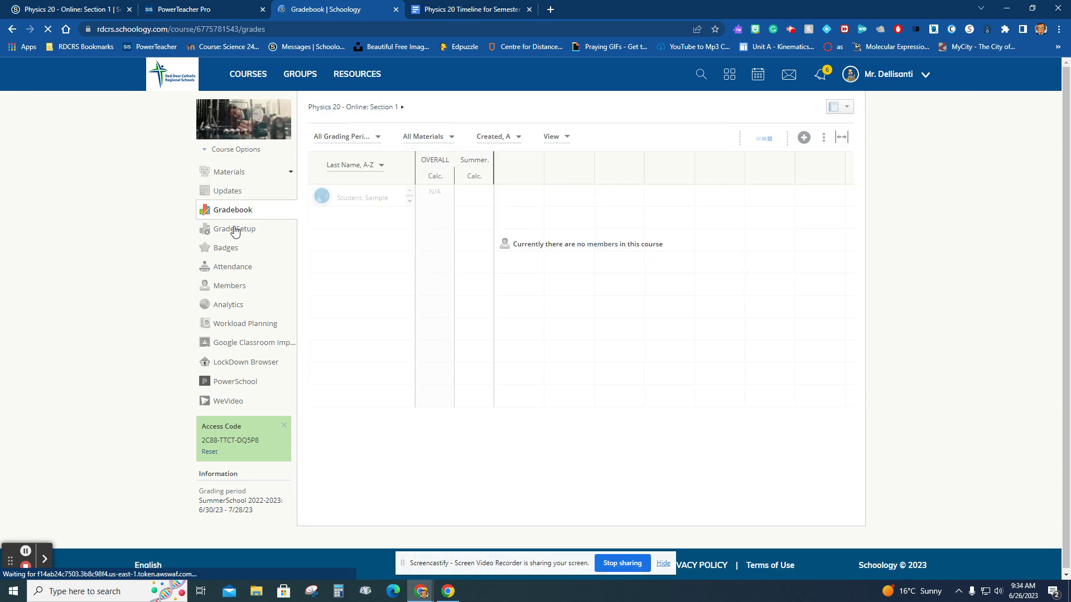
pyautogui.click(347, 137)
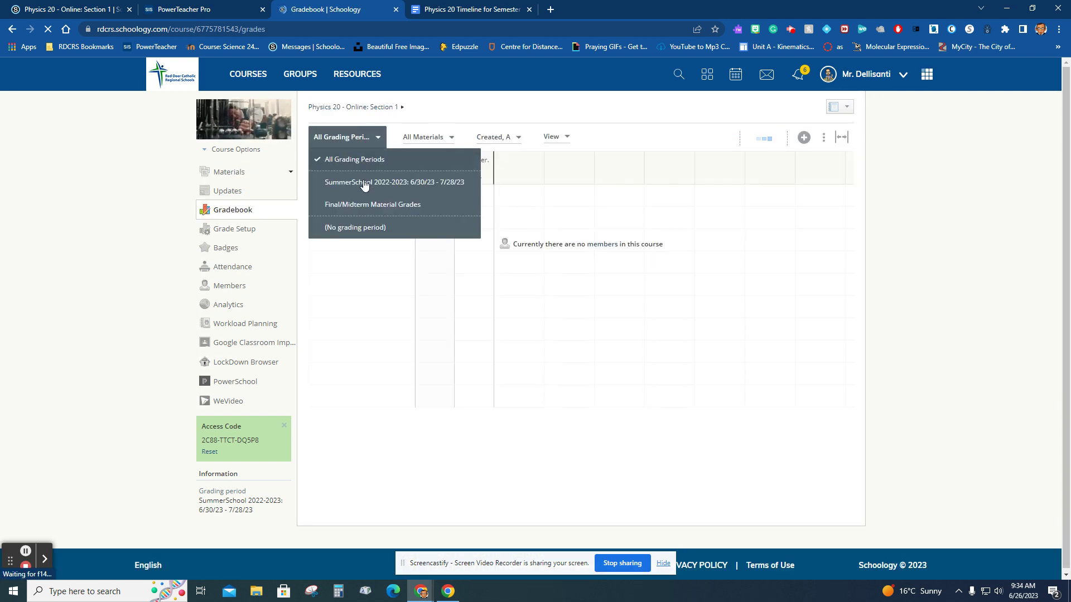
pyautogui.click(363, 182)
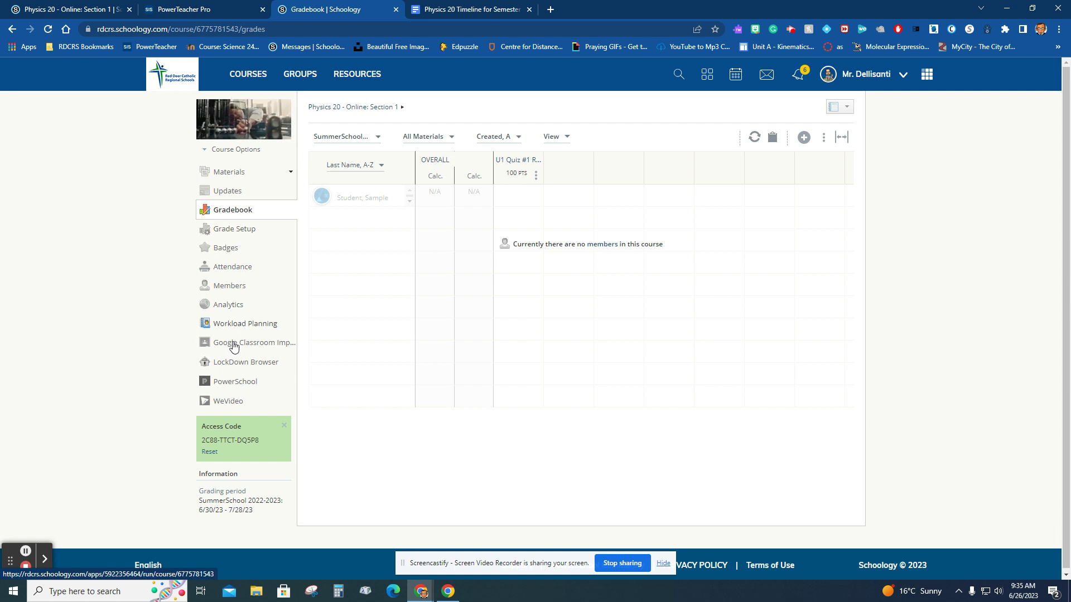
pyautogui.click(344, 109)
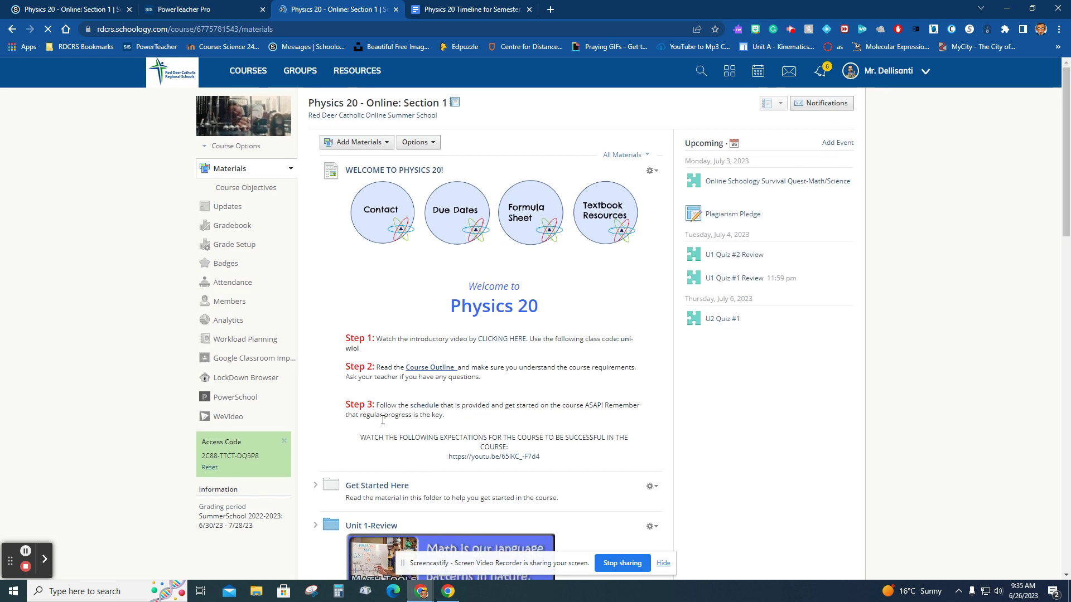
# In the Unit 1-Review folder, edit U1 Quiz #2 Review to use the Assignments category
pyautogui.scroll(-5, 317, 307)
pyautogui.click(316, 252)
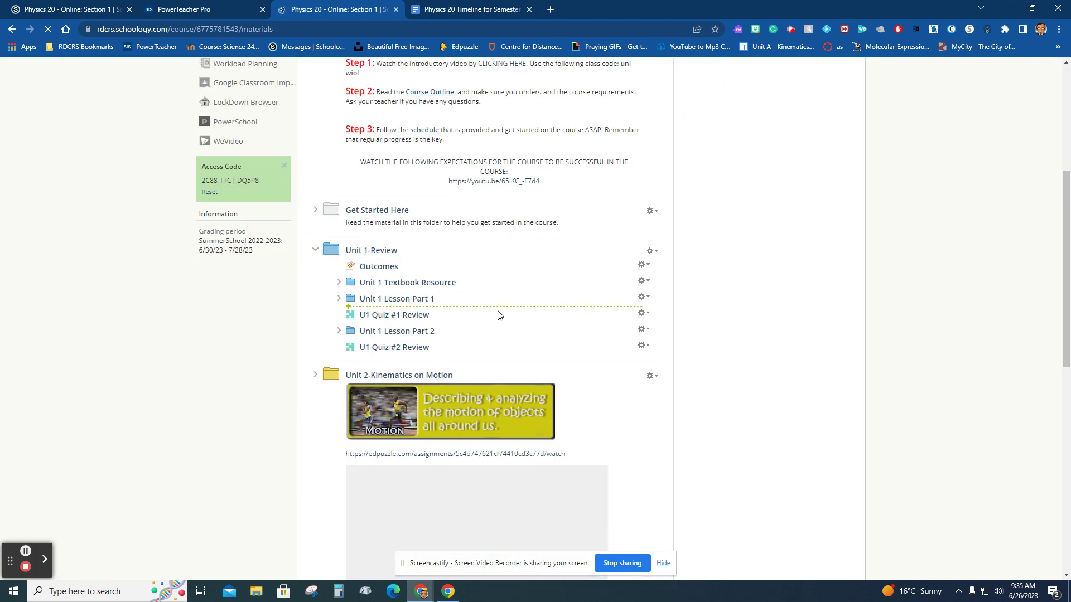
pyautogui.click(644, 346)
pyautogui.click(647, 363)
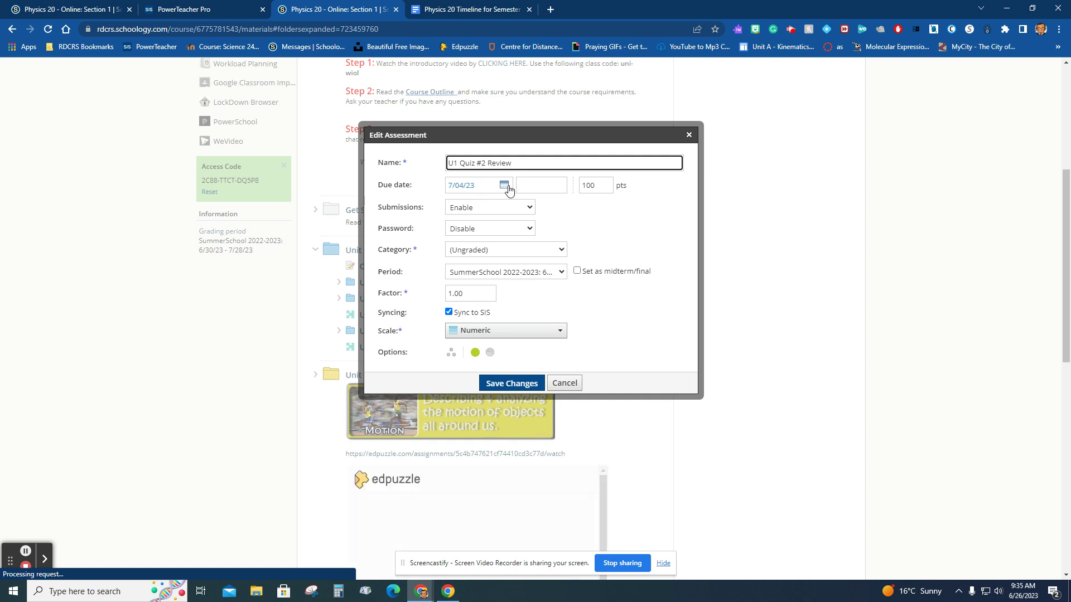
pyautogui.click(516, 254)
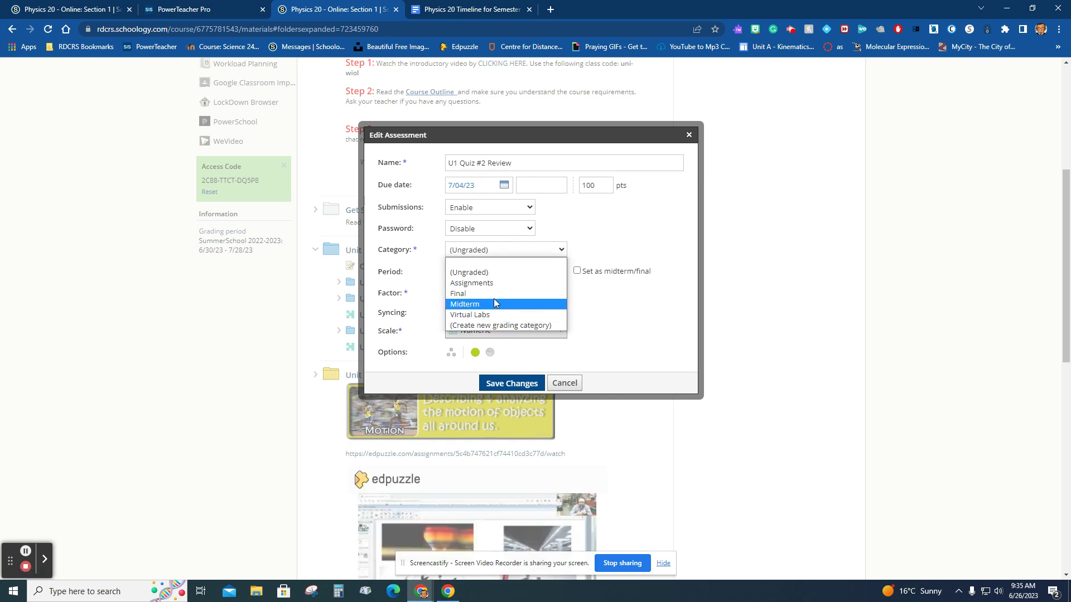
pyautogui.click(492, 283)
pyautogui.click(511, 384)
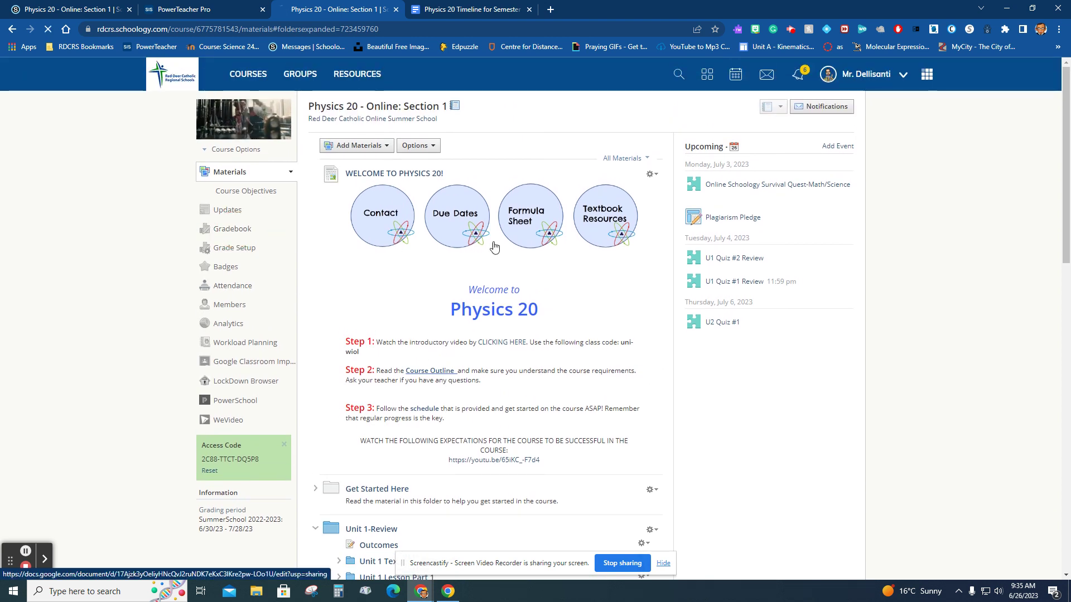
# Open the Physics 20 gradebook filtered to SummerSchool 2022-2023
pyautogui.click(545, 248)
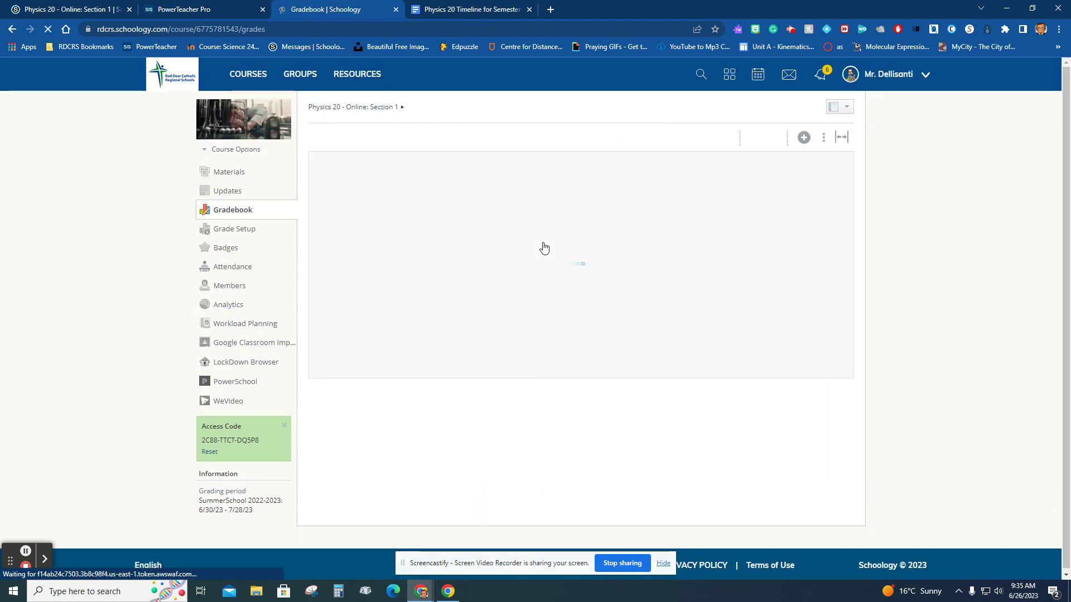
pyautogui.click(322, 137)
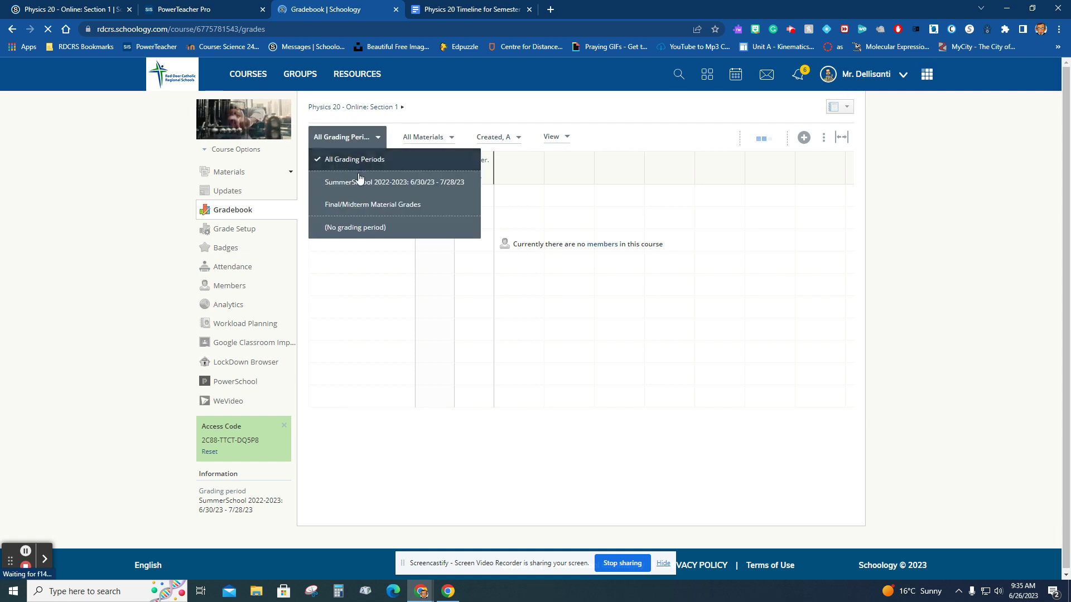
pyautogui.click(359, 179)
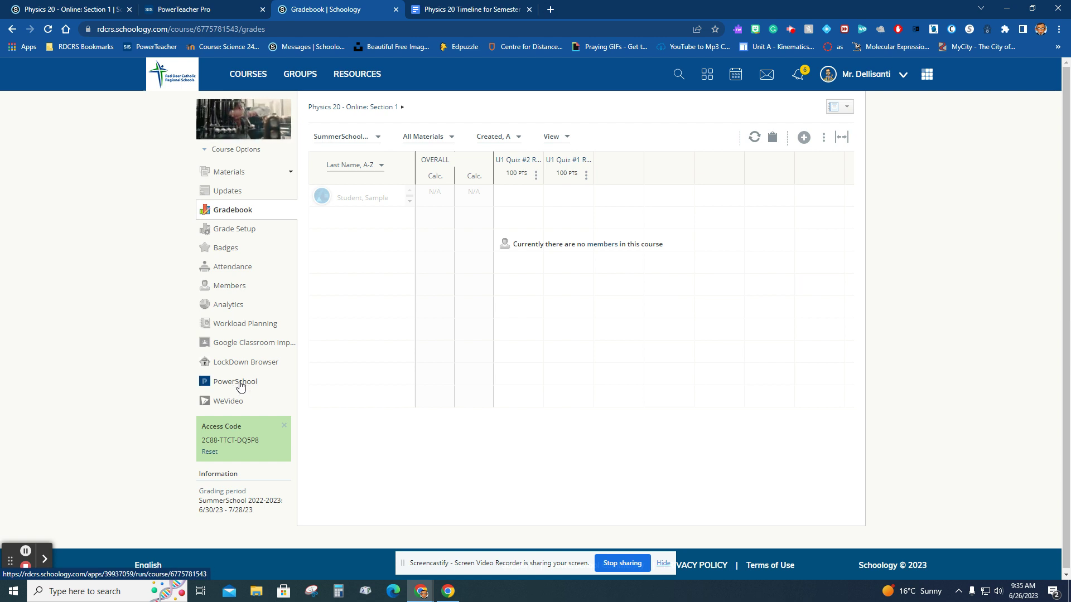
# From the sync status log, sync U1 Quiz #1 Review and U1 Quiz #2 Review to the SIS
pyautogui.click(772, 139)
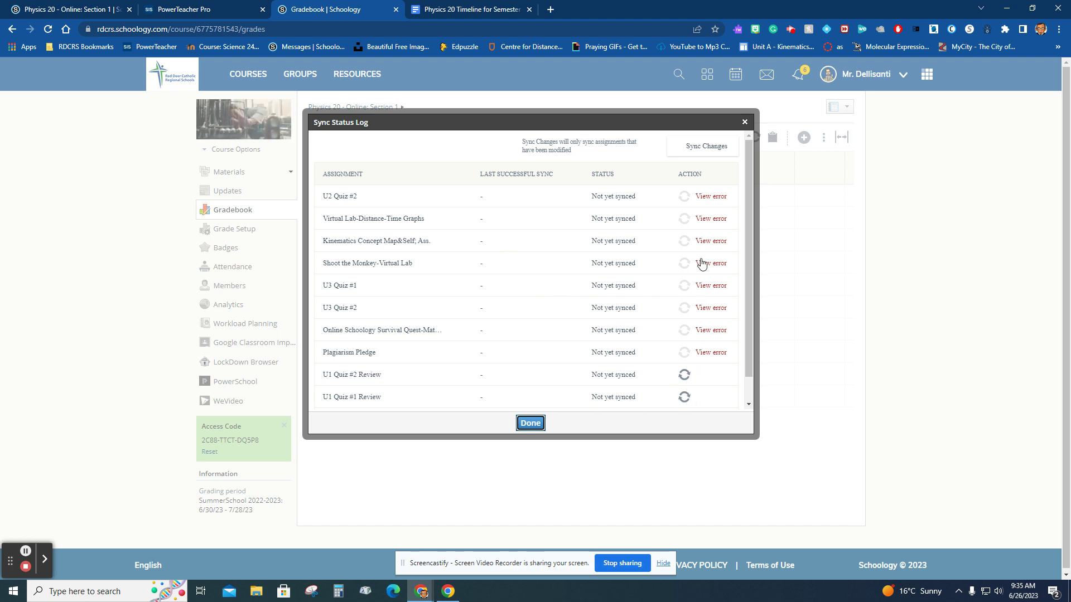
pyautogui.click(685, 398)
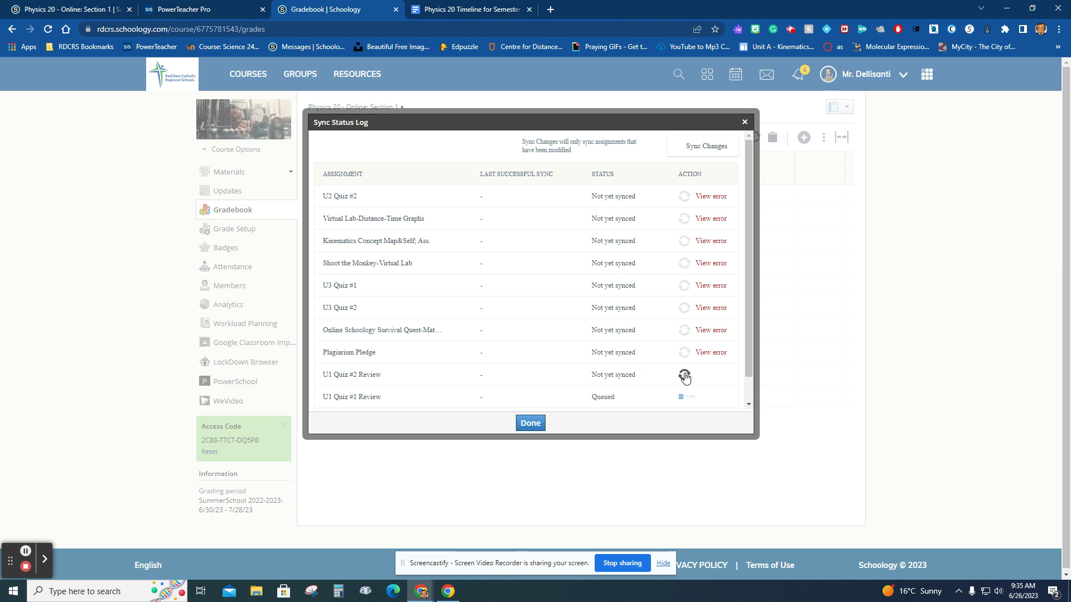
pyautogui.click(684, 376)
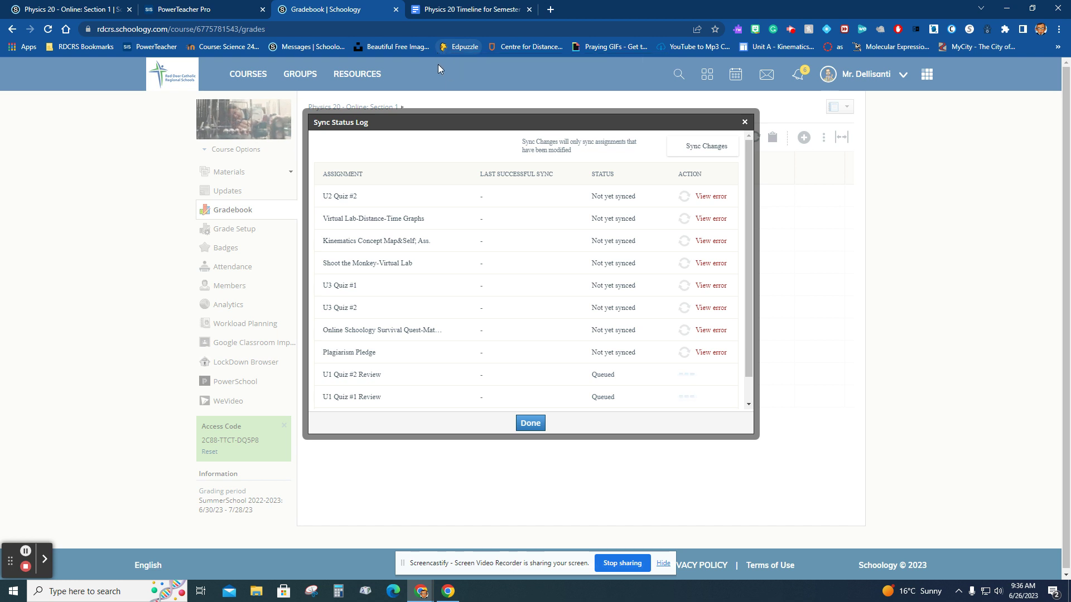
pyautogui.click(210, 14)
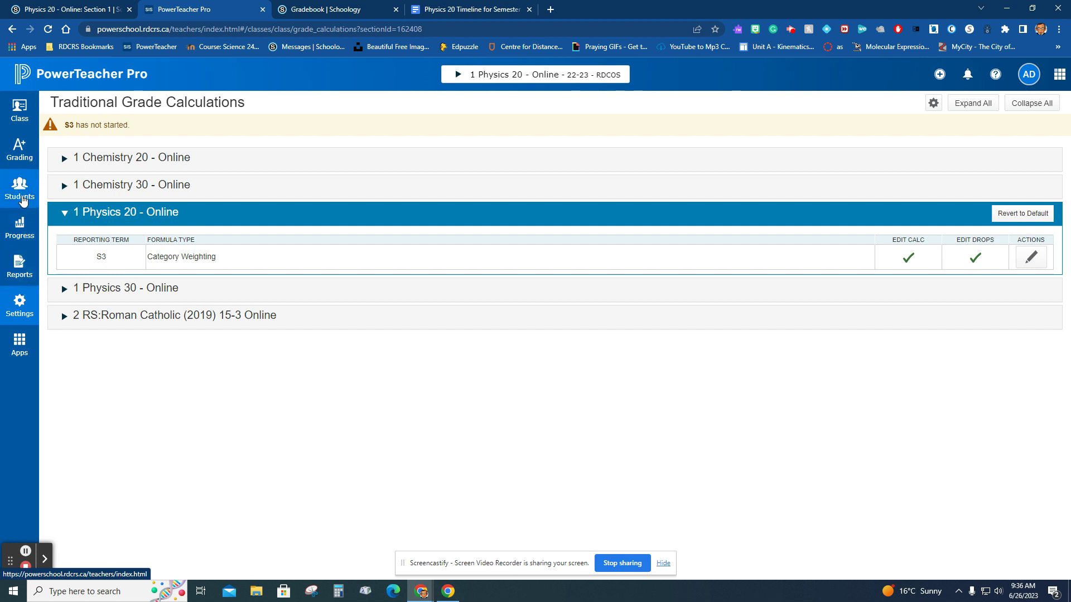
# Check the still-empty S3 scoresheet in PowerTeacher Pro, then return to Schoology's sync log
pyautogui.click(20, 155)
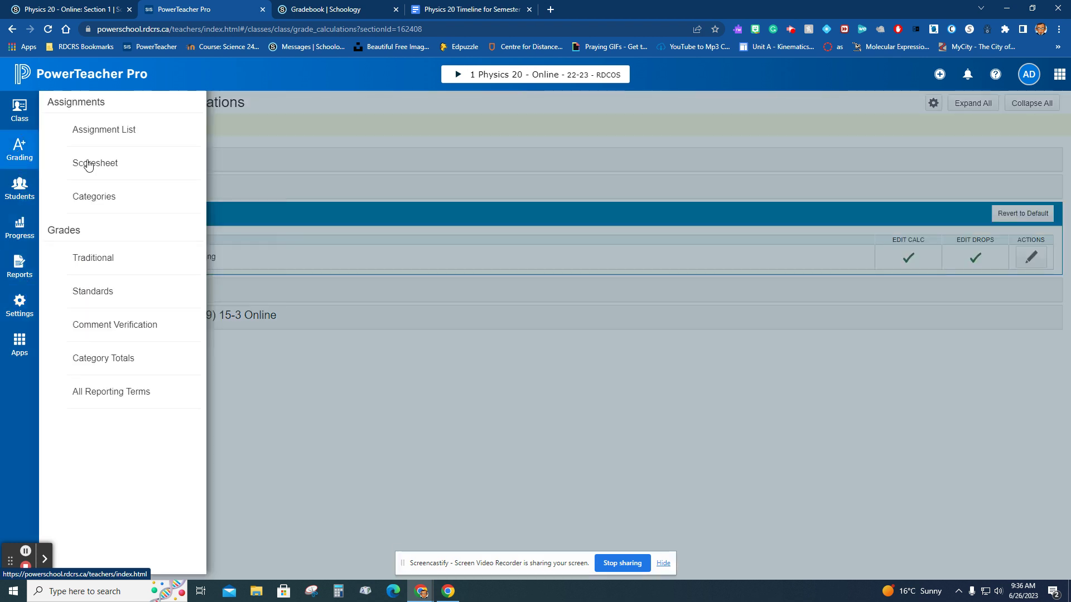
pyautogui.click(105, 167)
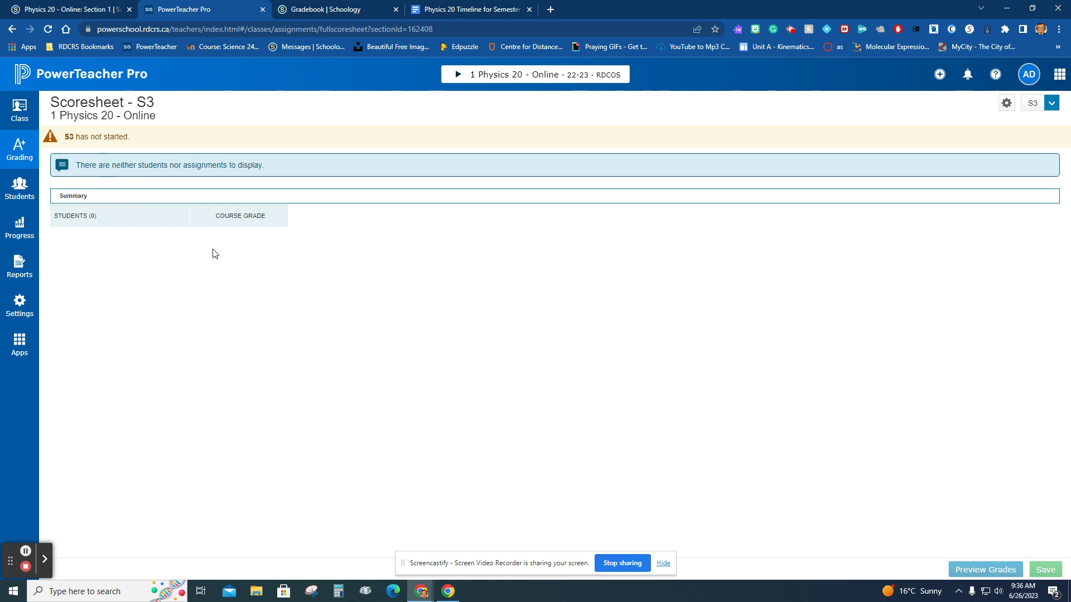
pyautogui.click(389, 13)
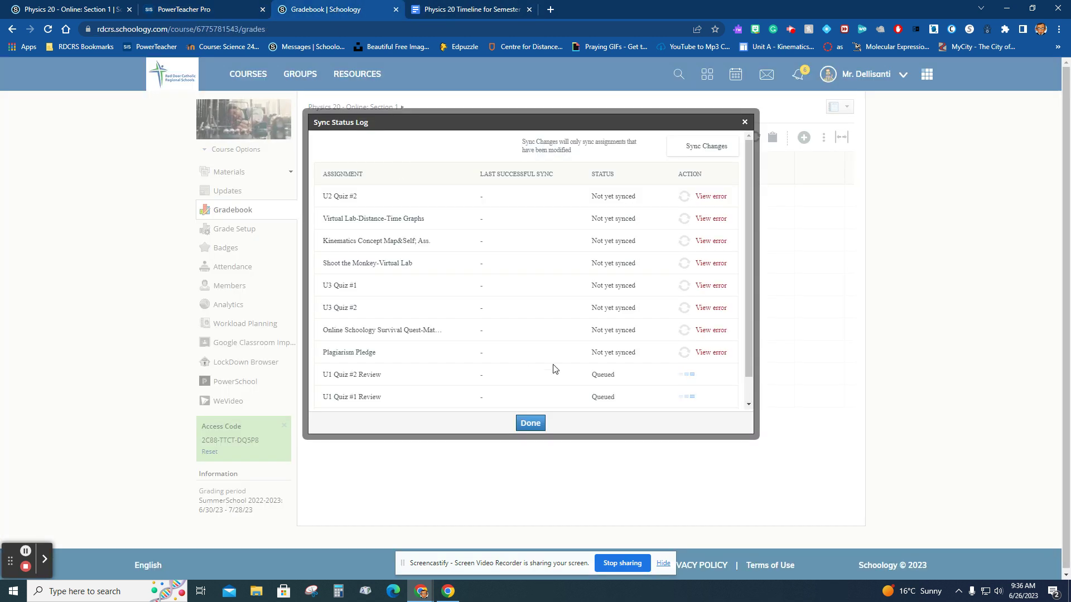
# Return to PowerTeacher Pro and reload the 2 Biology 20 - Online S2 scoresheet
pyautogui.click(214, 7)
pyautogui.press('F5')
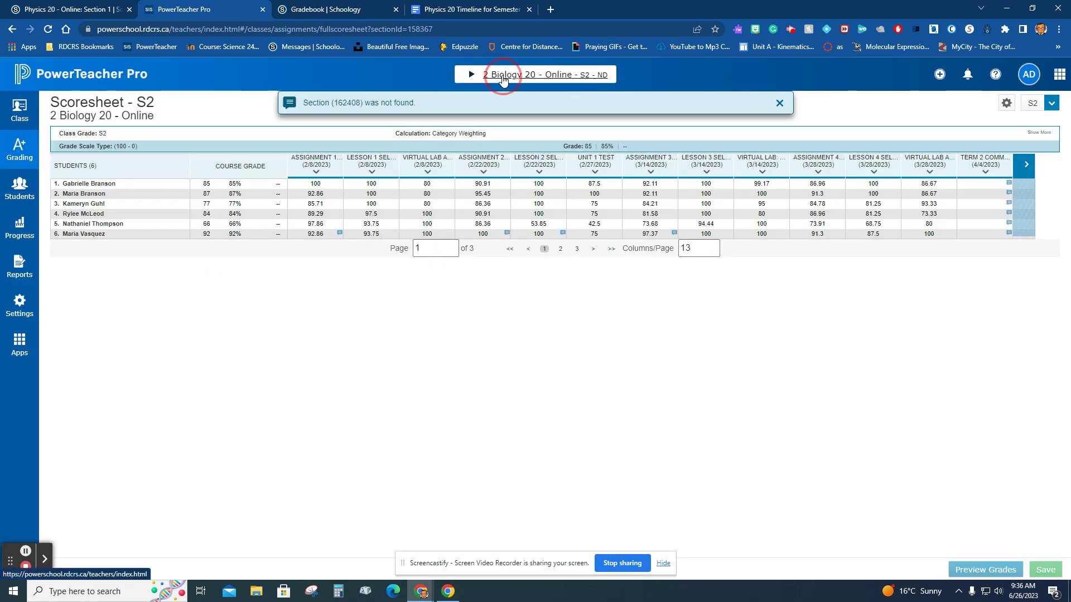
# Switch to the SummerSchool 2022-2023 - RDCOS term and open the 1 Physics 20 - Online scoresheet
pyautogui.click(504, 79)
pyautogui.click(424, 105)
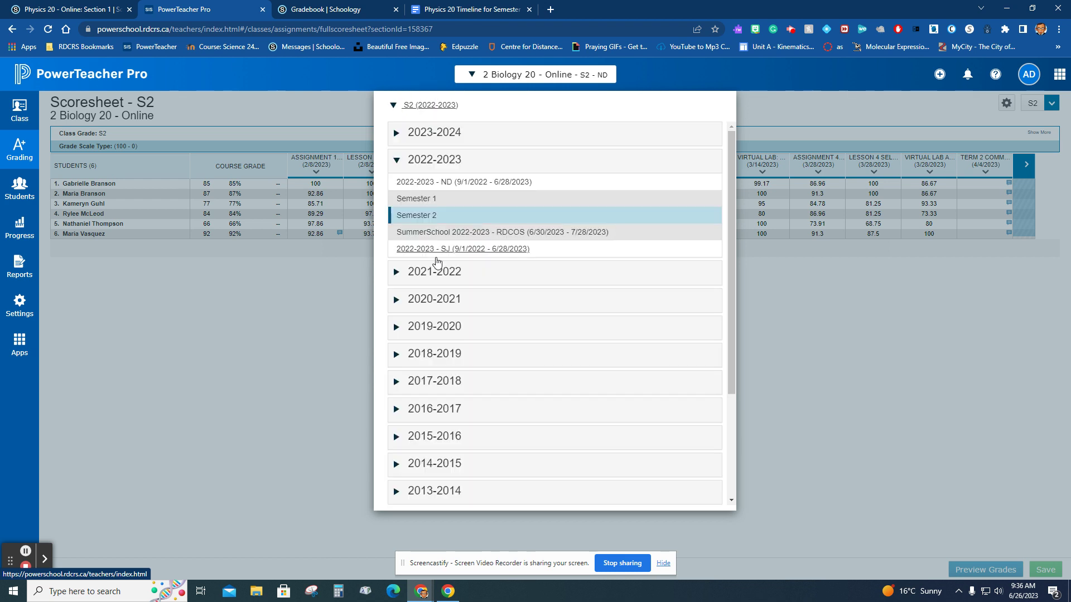
pyautogui.click(450, 233)
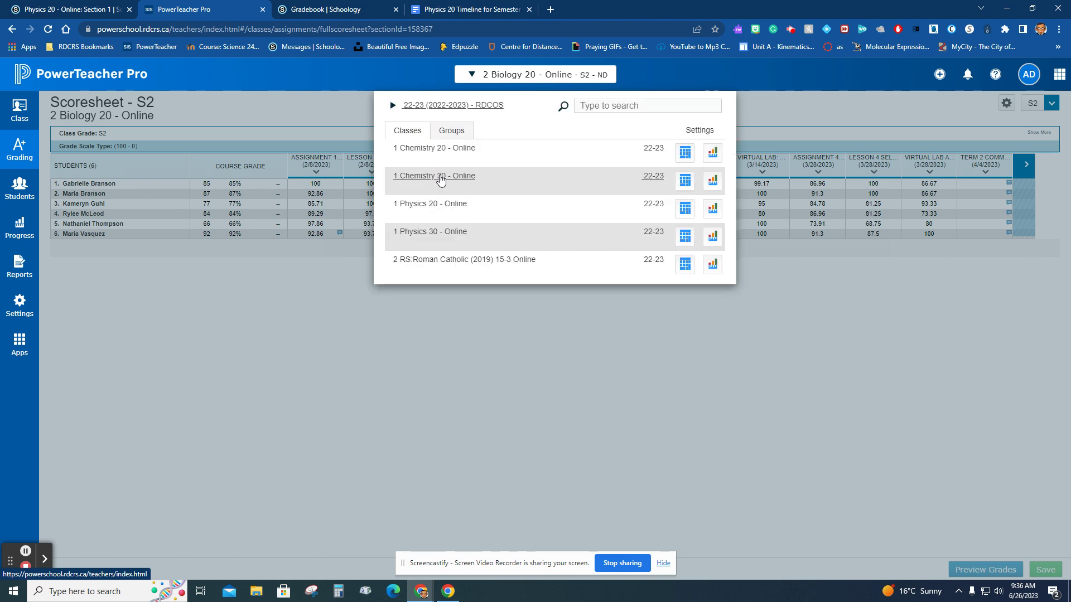
pyautogui.click(441, 177)
pyautogui.click(474, 75)
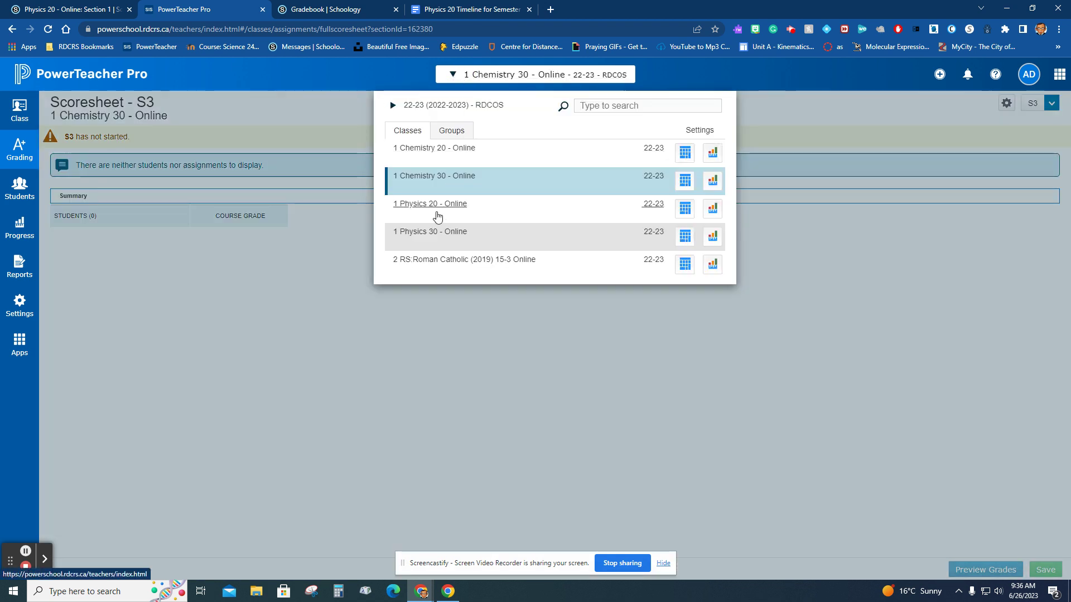
pyautogui.click(437, 211)
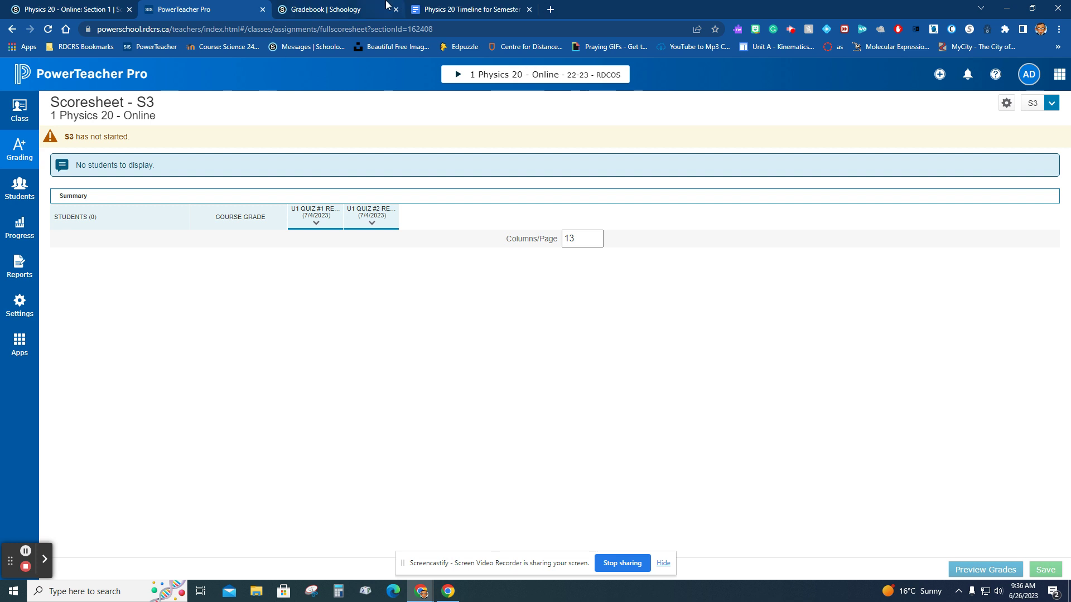
pyautogui.moveTo(320, 12)
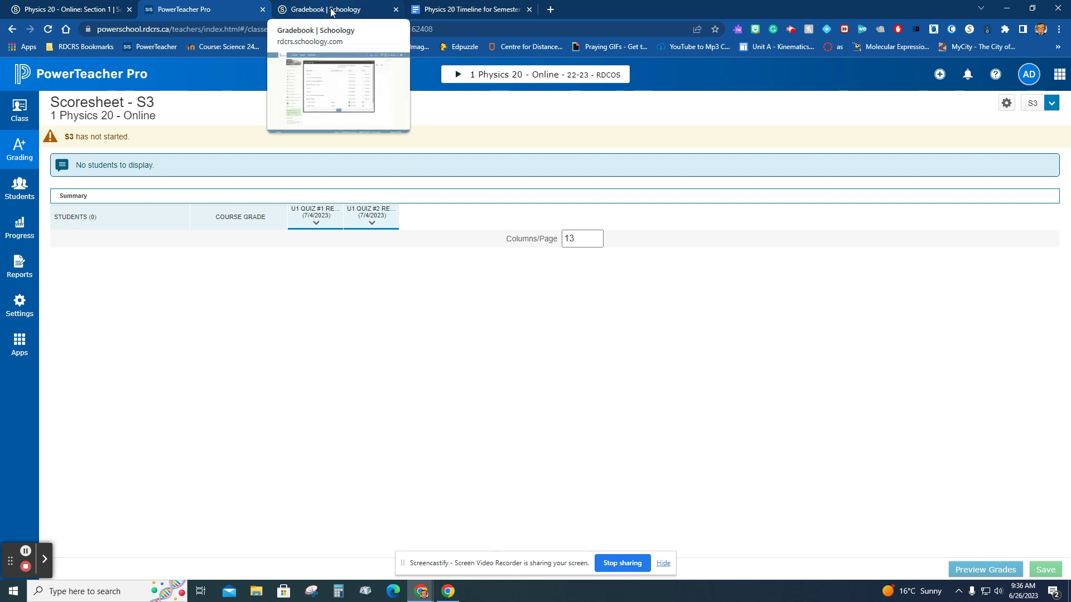
pyautogui.click(792, 31)
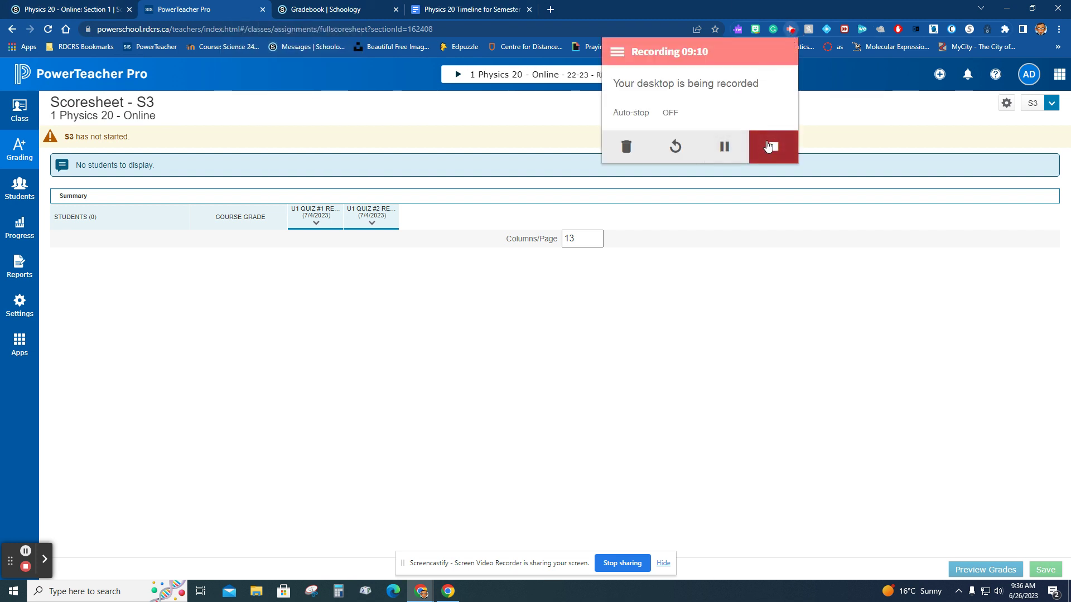